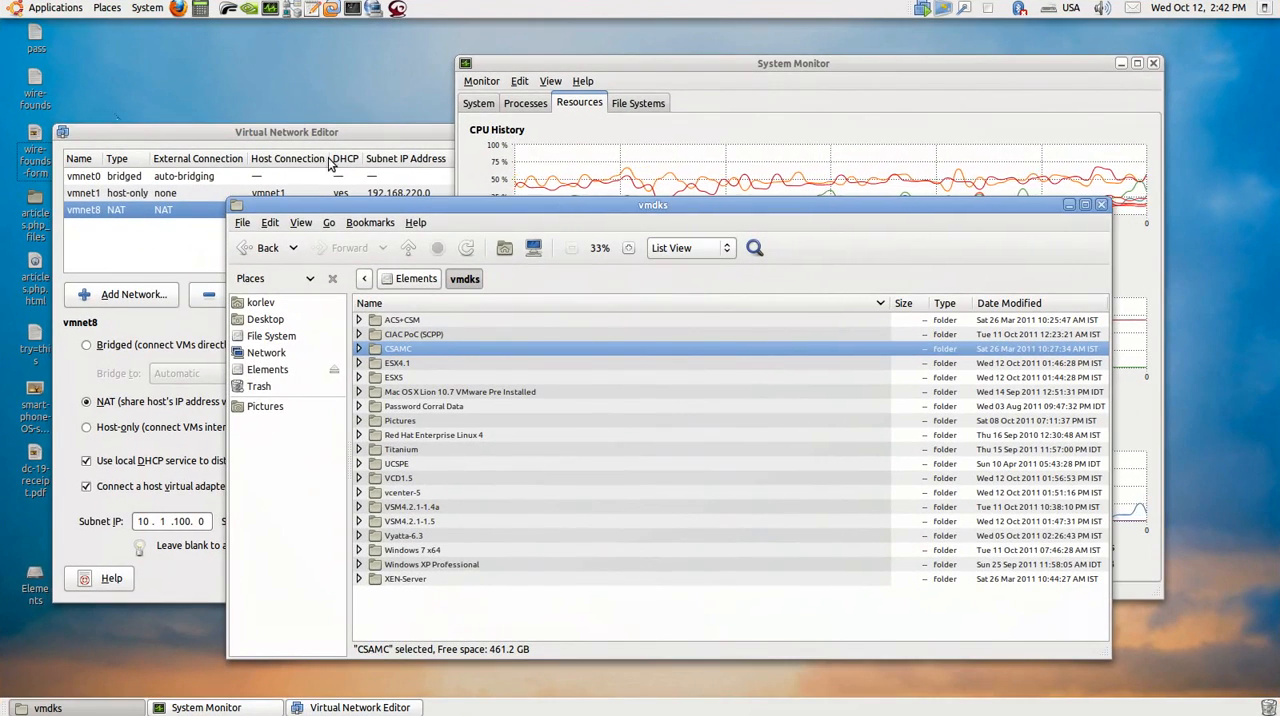
# Step: Examine the virtual machine folders stored in the vmdks folder on the Elements drive
pyautogui.moveTo(559, 212); pyautogui.dragTo(520, 187)
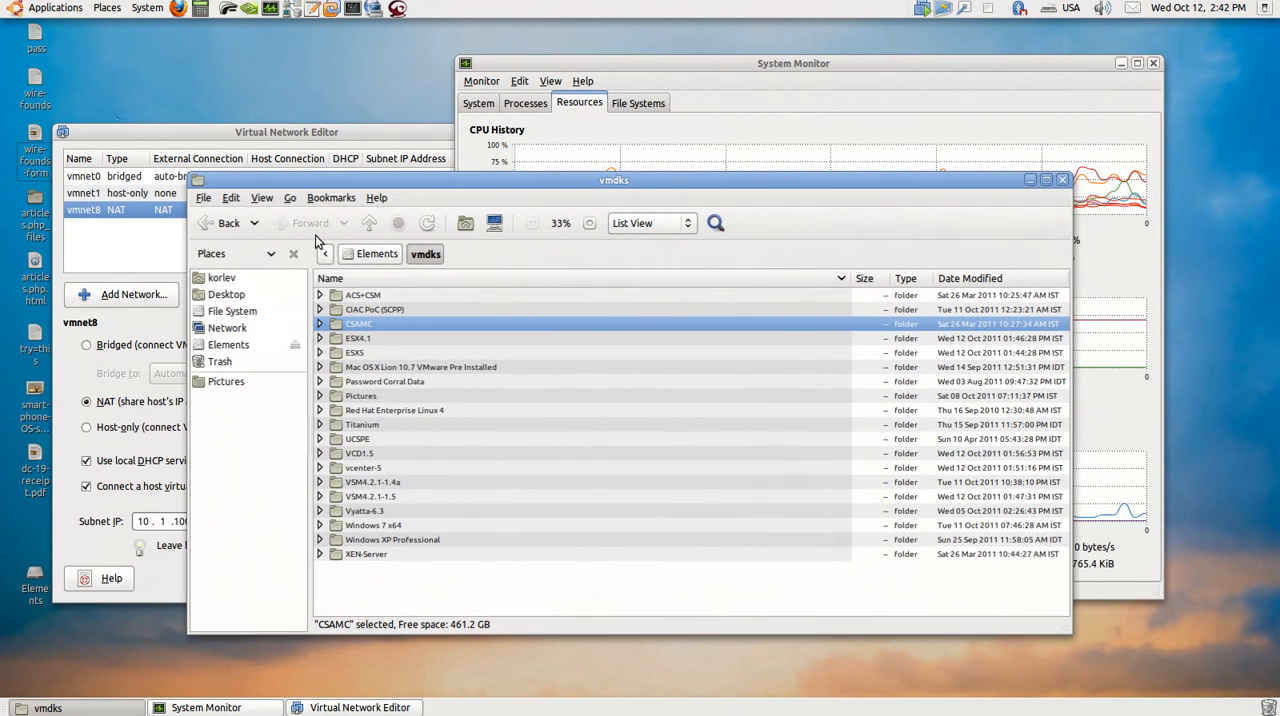
pyautogui.click(240, 348)
pyautogui.doubleClick(352, 497)
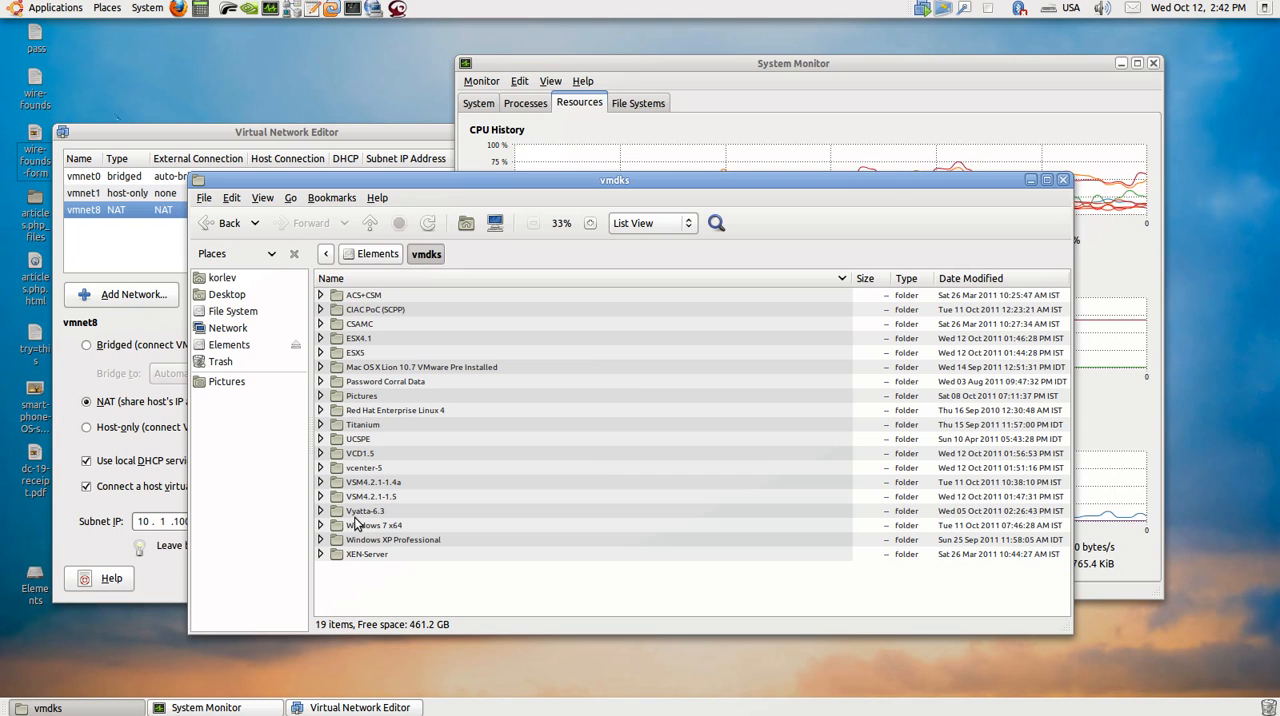
# Step: Switch to the terminal's workspace and compare the hdparm buffered disk read speeds of /dev/sda1 and /dev/sdb1
pyautogui.click(793, 64)
pyautogui.moveTo(793, 64); pyautogui.dragTo(340, 110)
pyautogui.moveTo(733, 145); pyautogui.dragTo(719, 141)
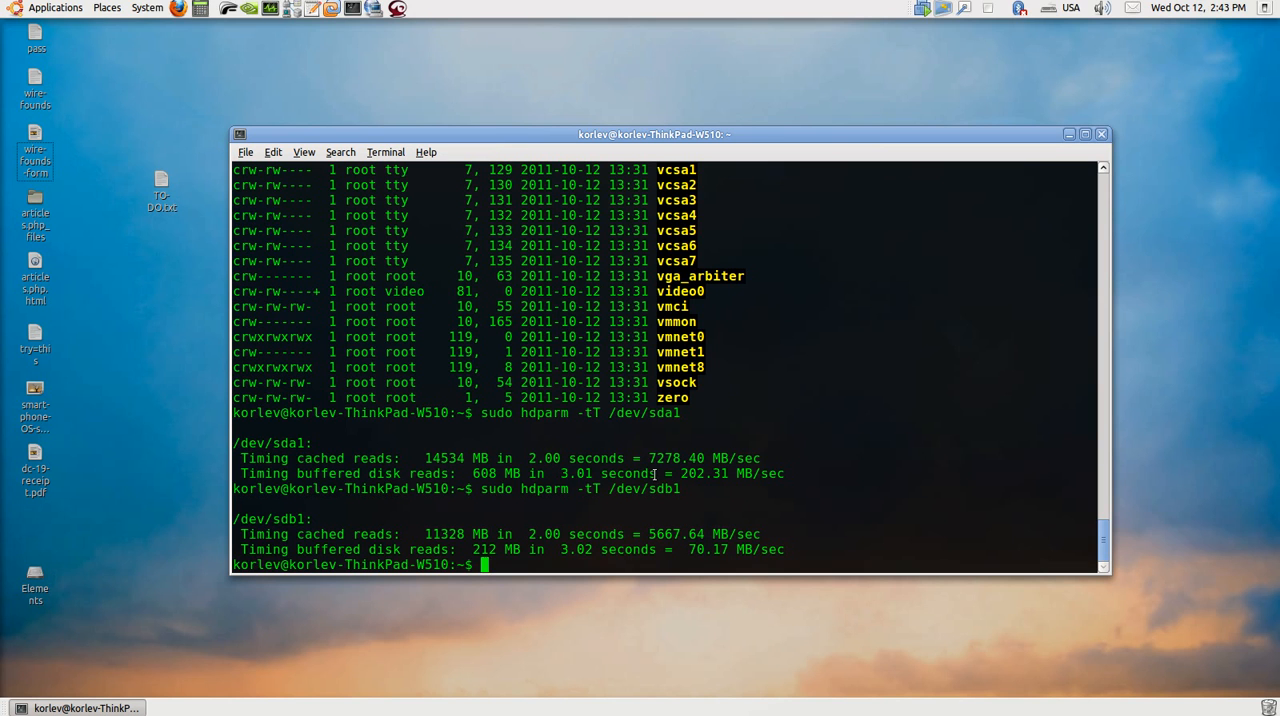
pyautogui.moveTo(679, 473); pyautogui.dragTo(785, 473)
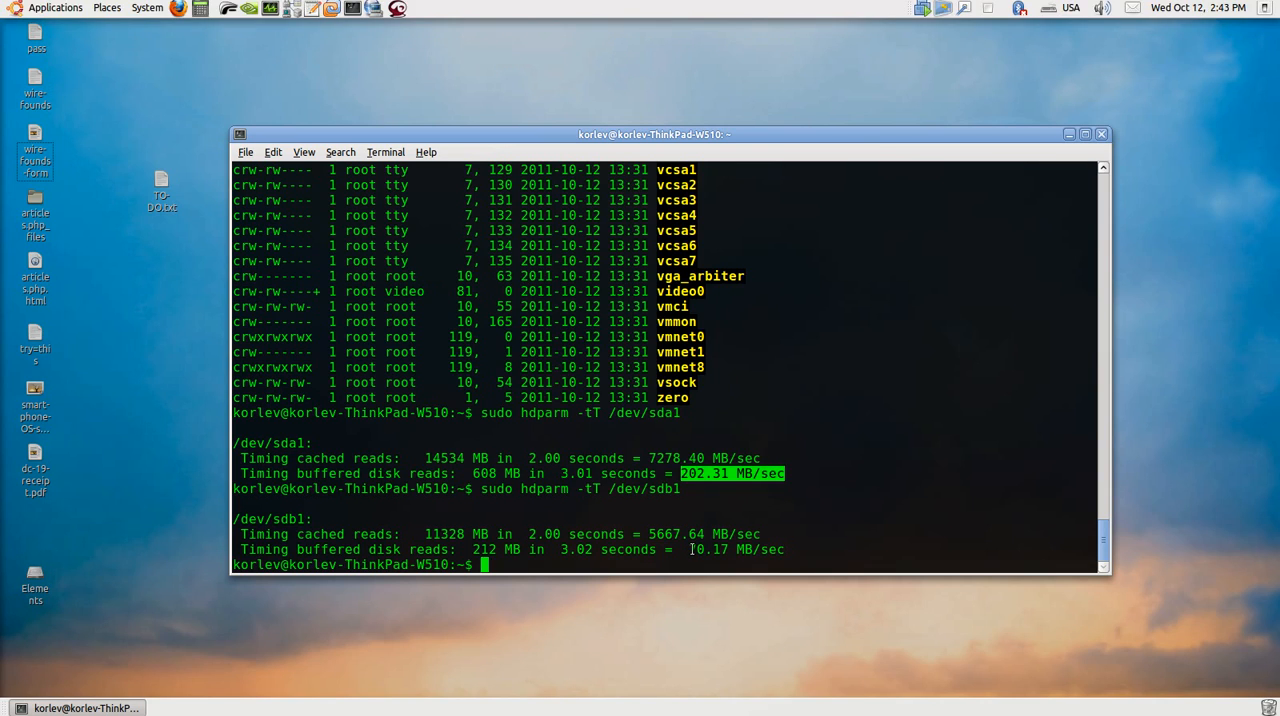
pyautogui.moveTo(690, 551); pyautogui.dragTo(787, 549)
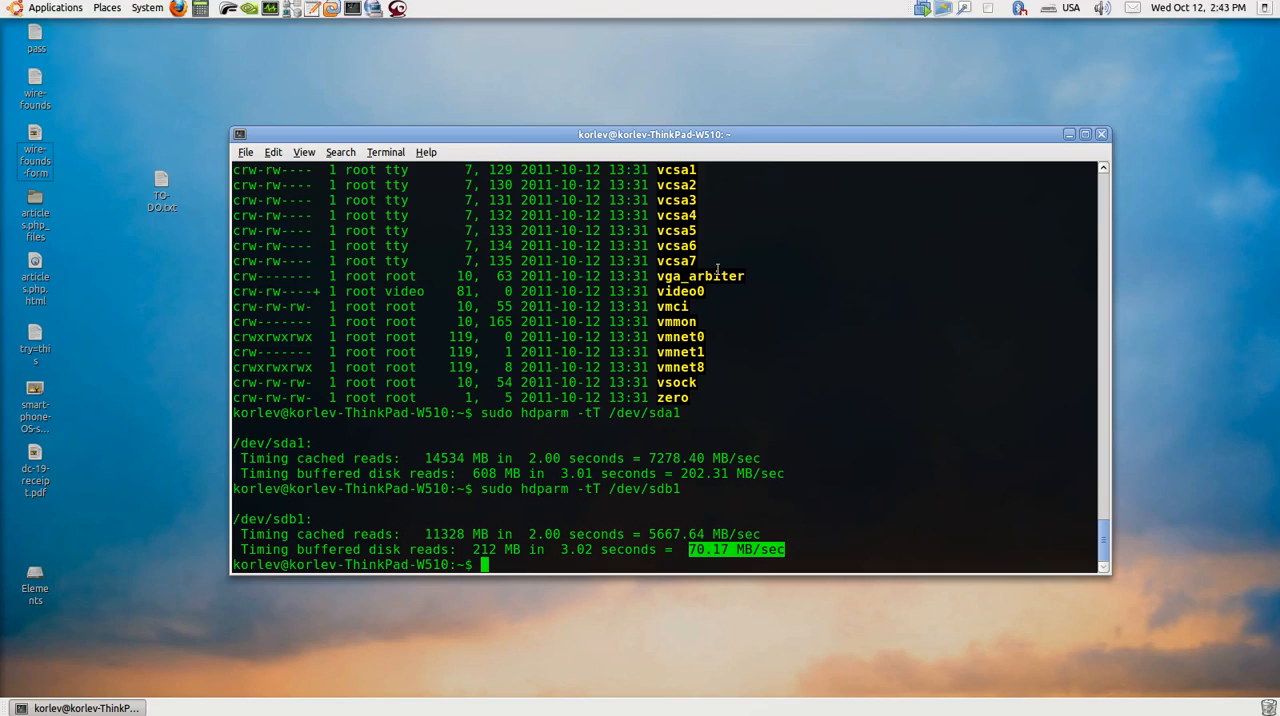
# Step: Review the host's system details and resource usage in System Monitor and the vmnet8 settings in the Virtual Network Editor
pyautogui.moveTo(712, 134); pyautogui.dragTo(736, 189)
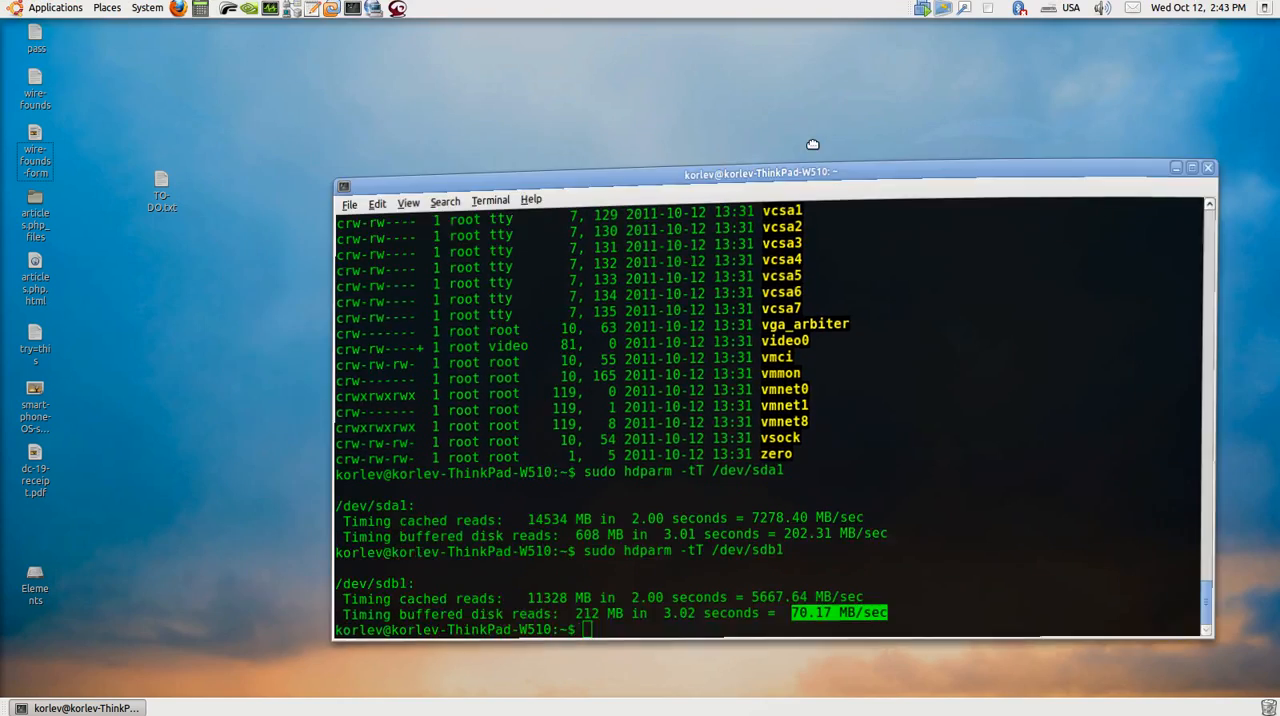
pyautogui.moveTo(788, 121); pyautogui.dragTo(772, 120)
pyautogui.click(236, 359)
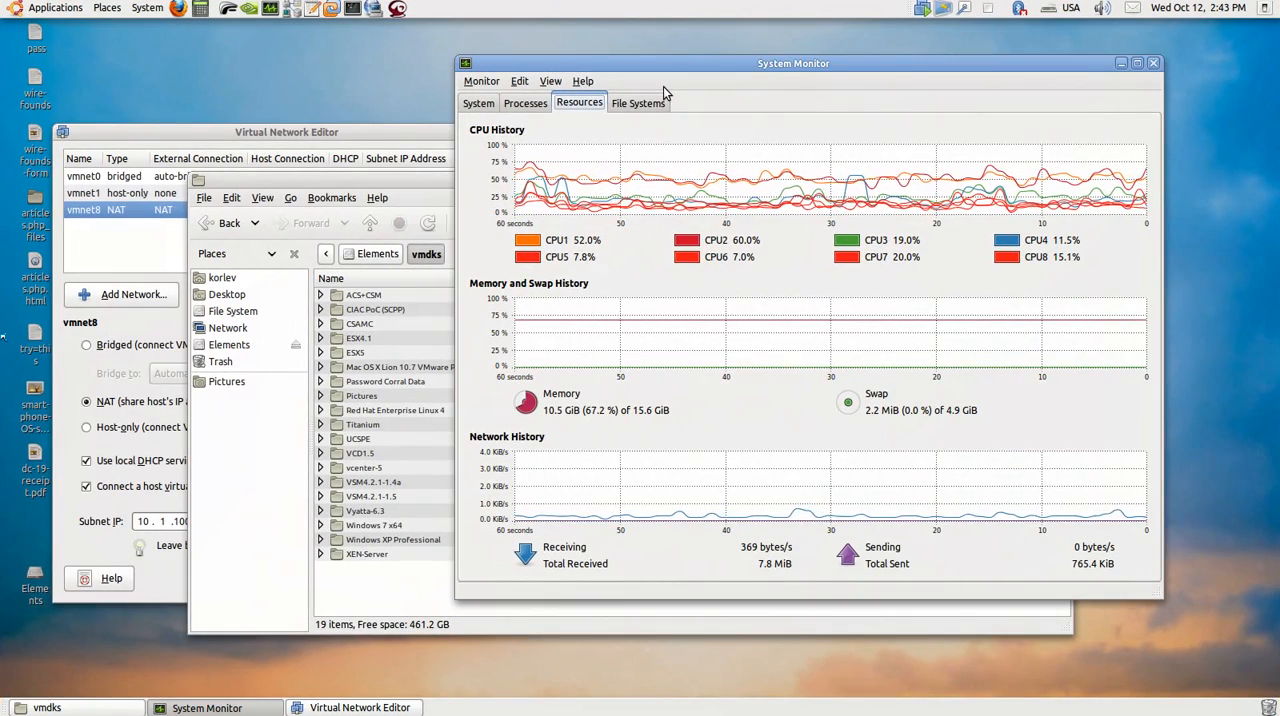
pyautogui.click(482, 105)
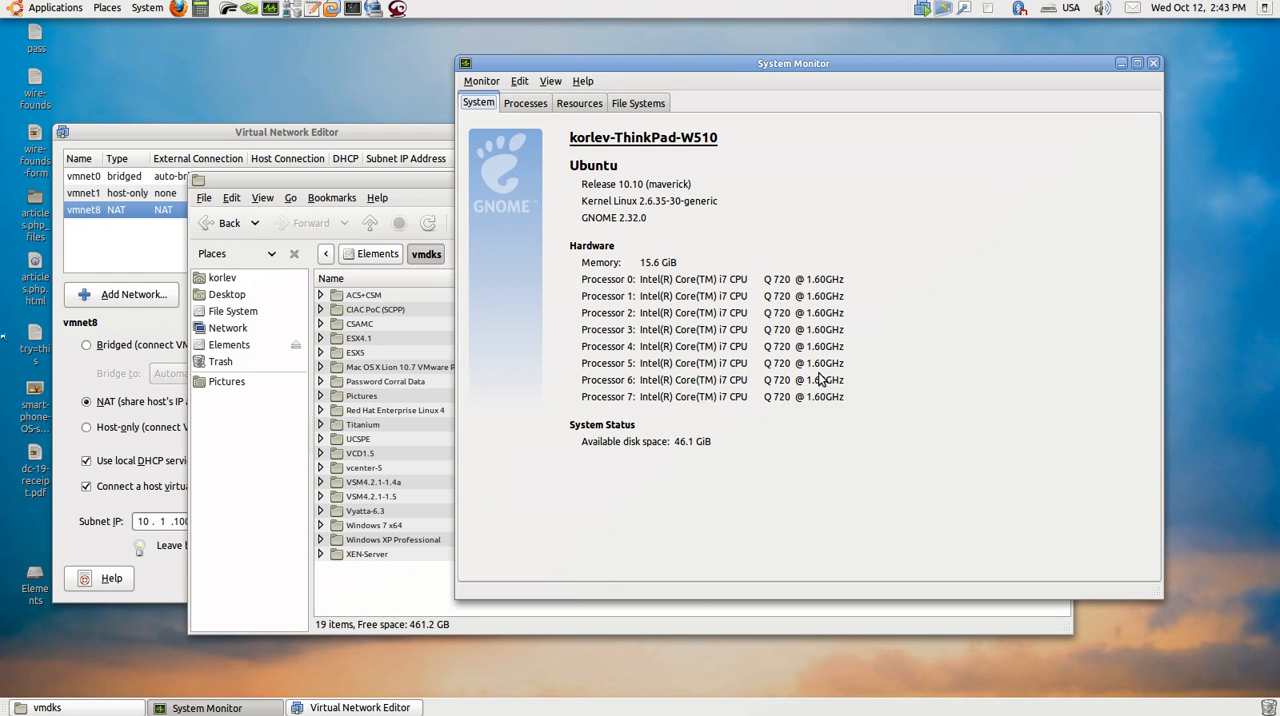
pyautogui.click(578, 106)
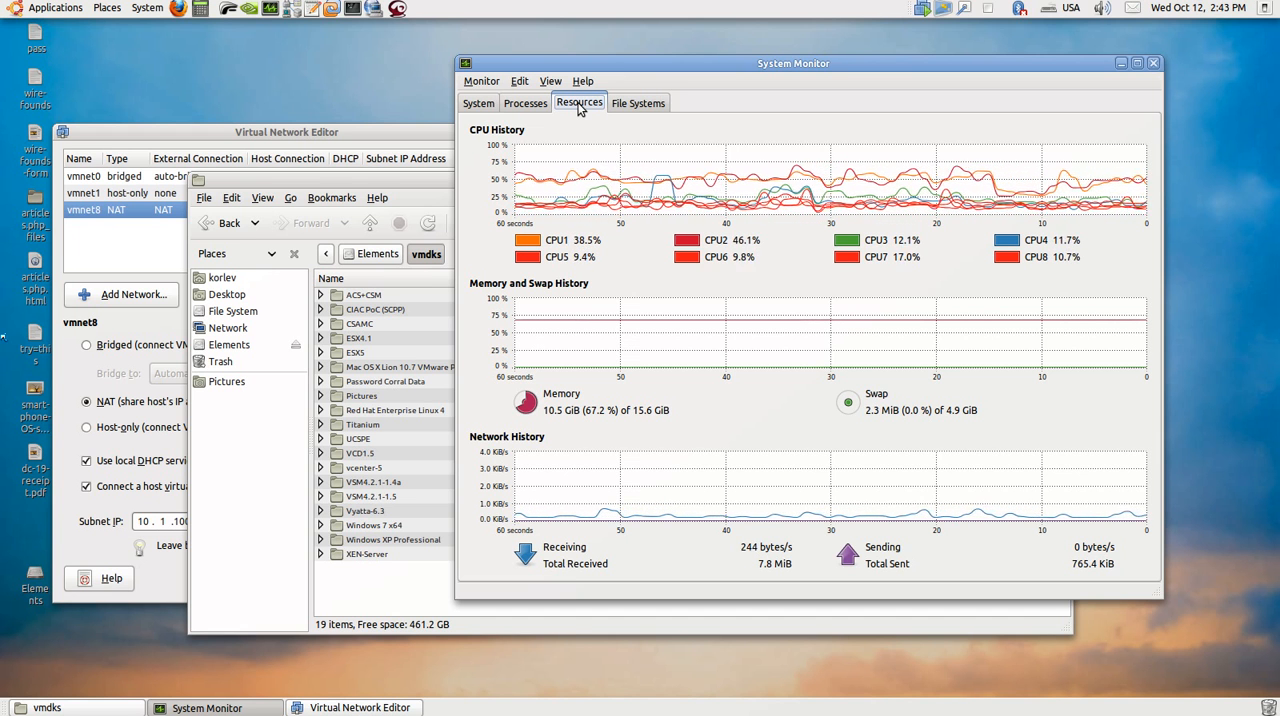
pyautogui.click(320, 136)
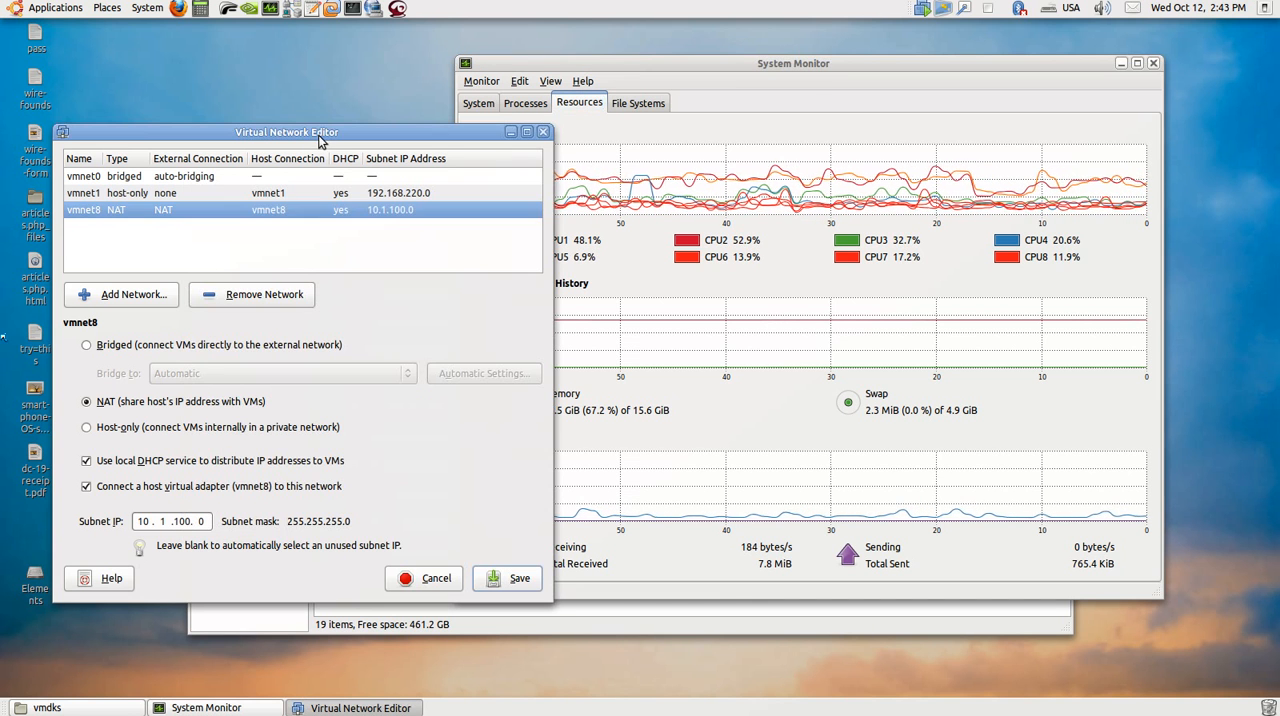
# Step: Switch to VMware Workstation and view the consoles of the ESX4.1 and ESX5 virtual machines
pyautogui.moveTo(322, 140); pyautogui.dragTo(336, 140)
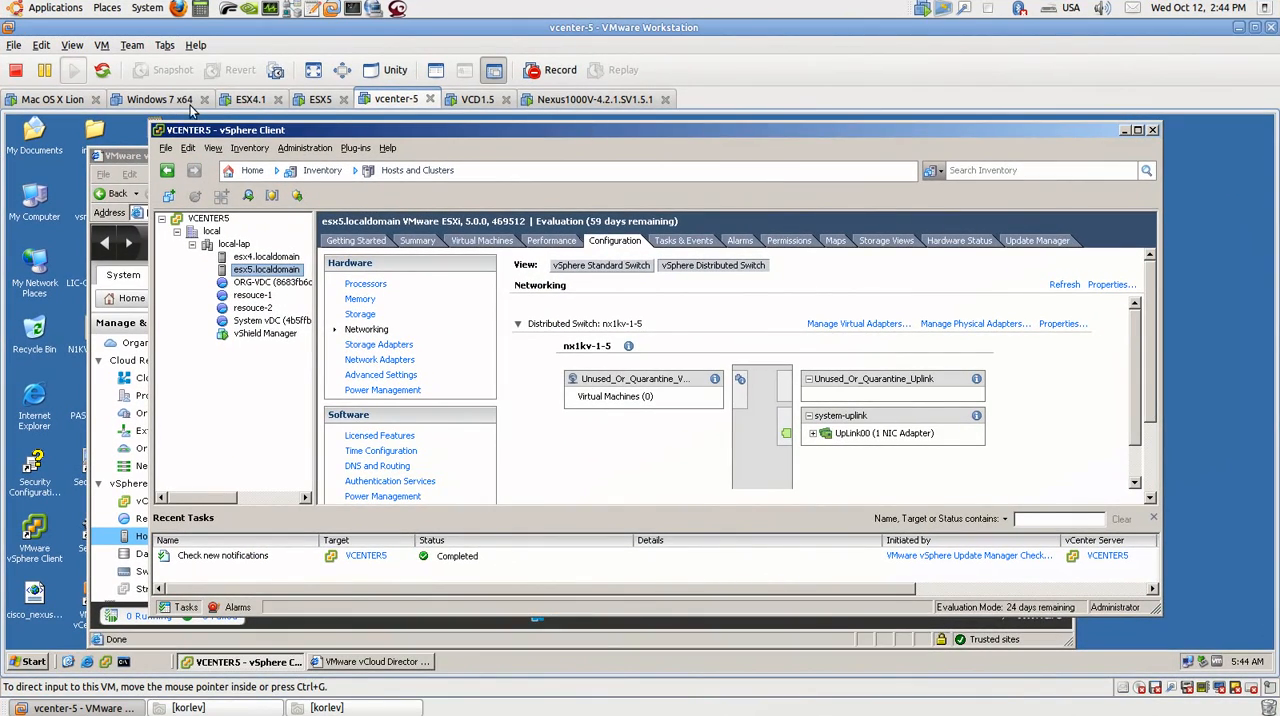
pyautogui.click(255, 104)
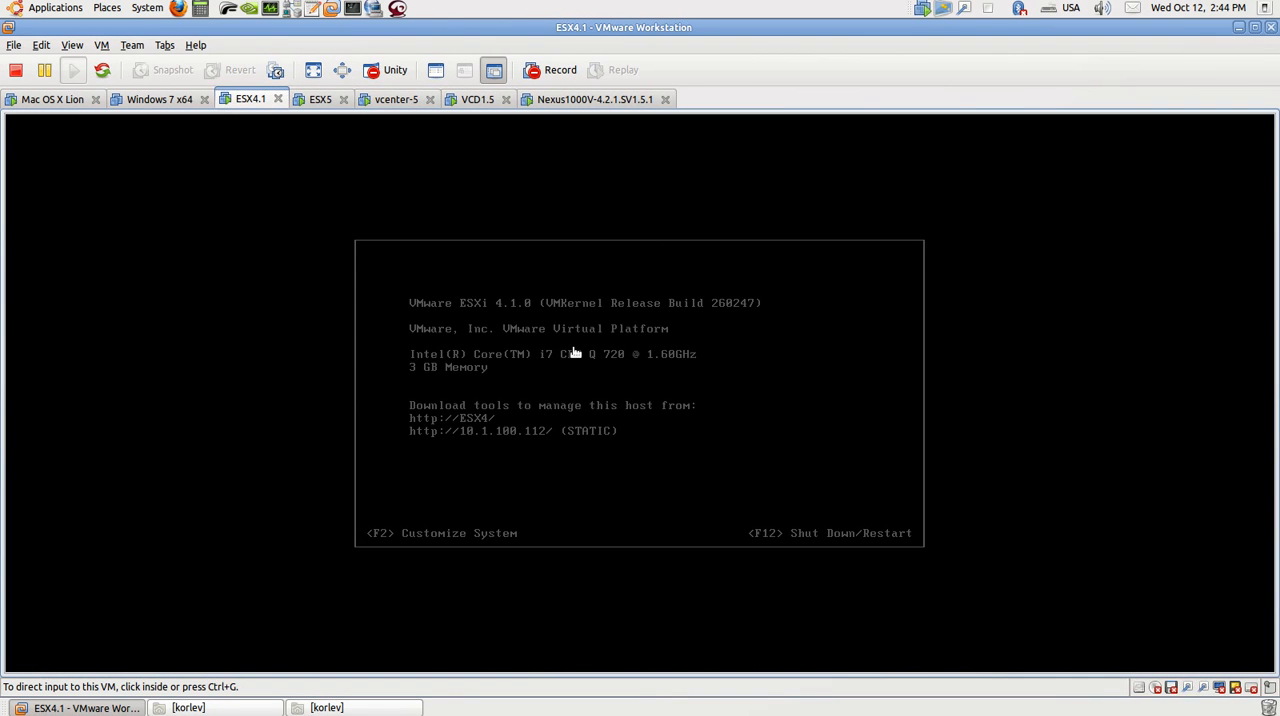
pyautogui.click(516, 356)
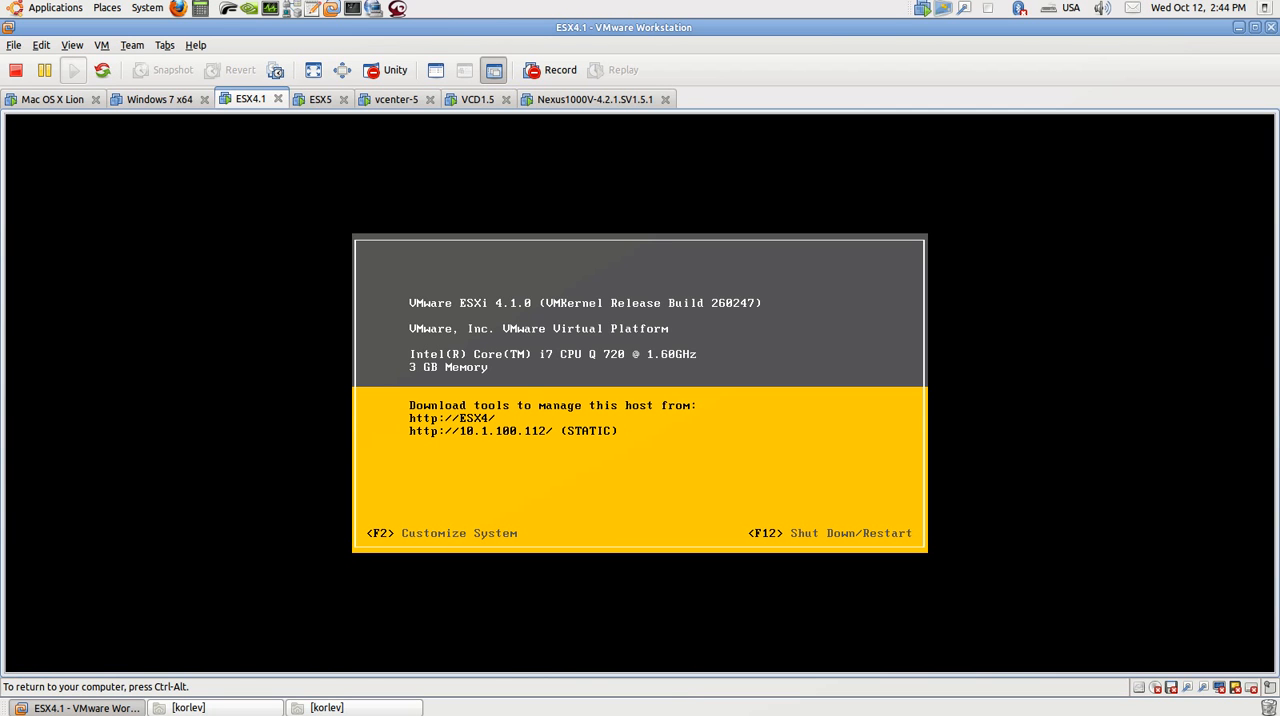
pyautogui.hotkey('ctrl', 'alt')
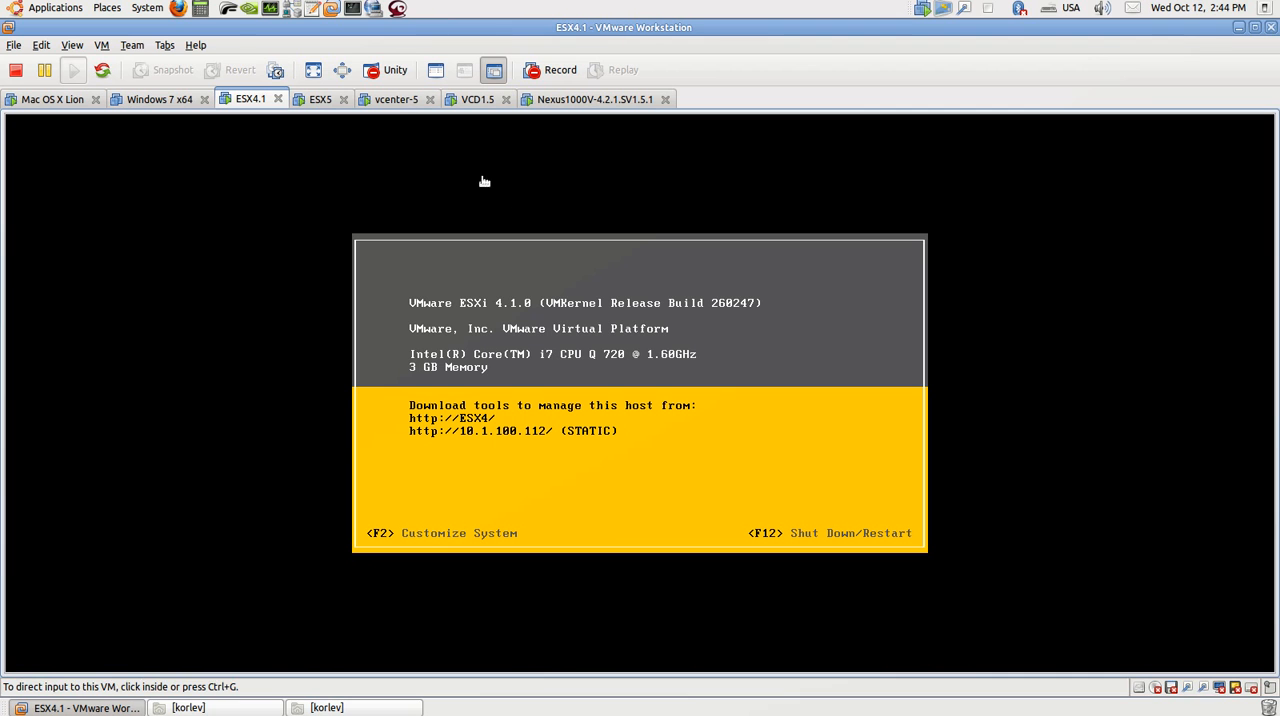
pyautogui.click(320, 99)
pyautogui.click(342, 210)
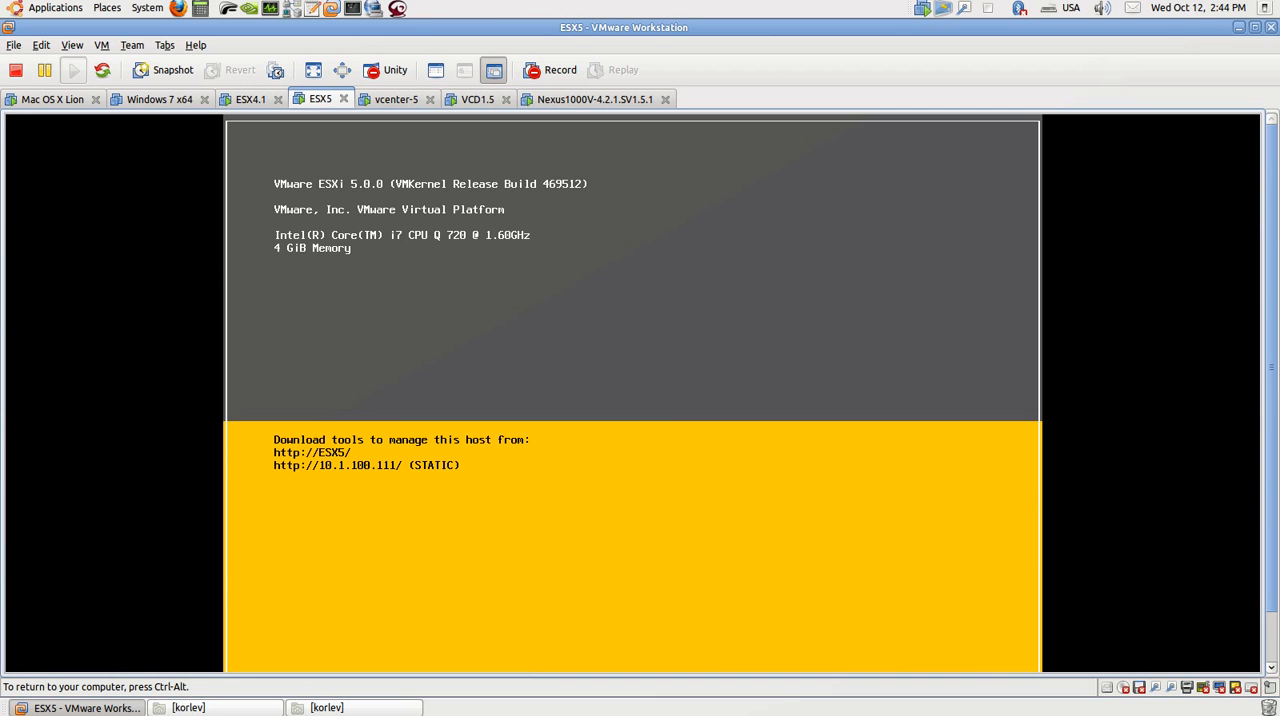
pyautogui.hotkey('ctrl', 'alt')
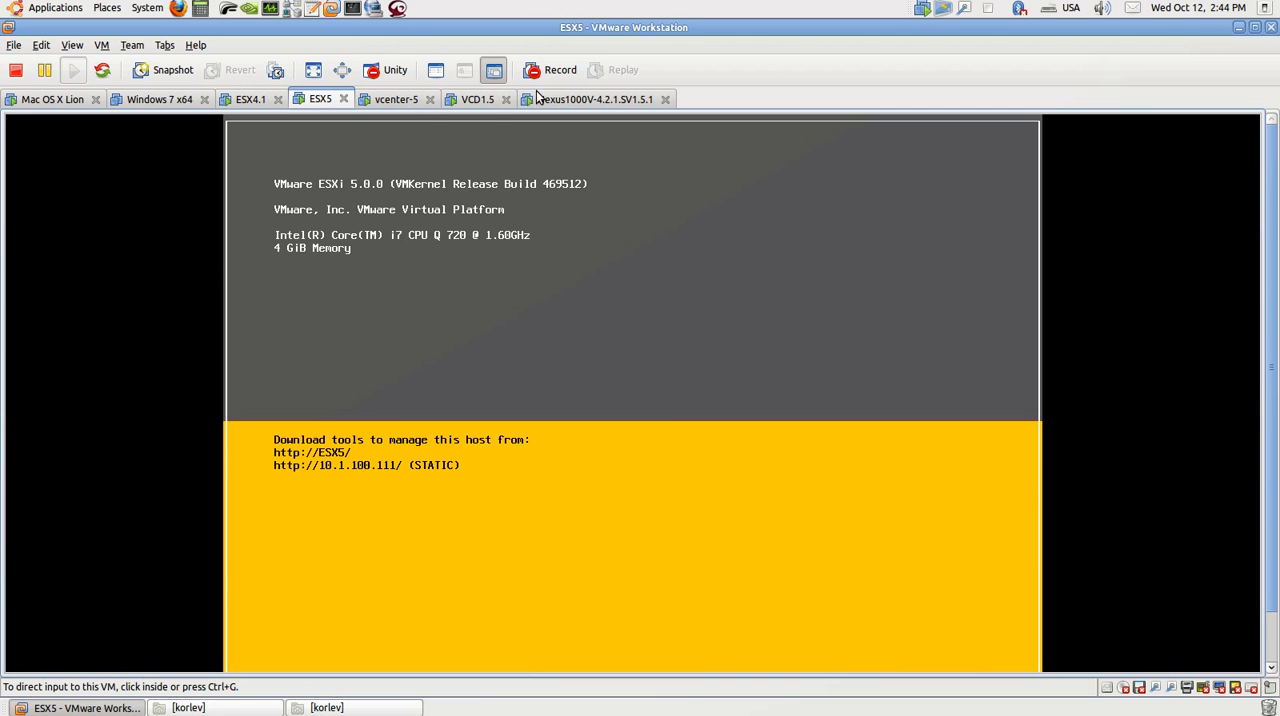
# Step: Inspect the hardware settings of the vcenter-5 virtual machine and close them without saving
pyautogui.click(390, 100)
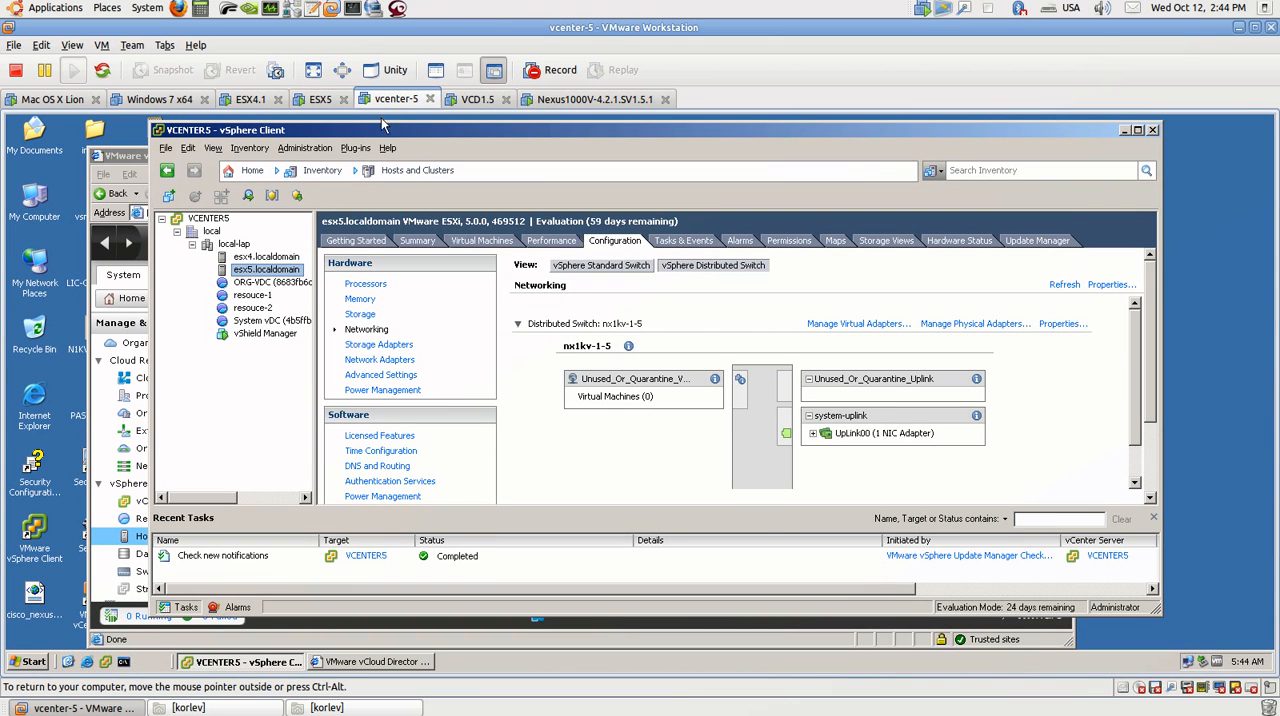
pyautogui.rightClick(396, 104)
pyautogui.click(438, 410)
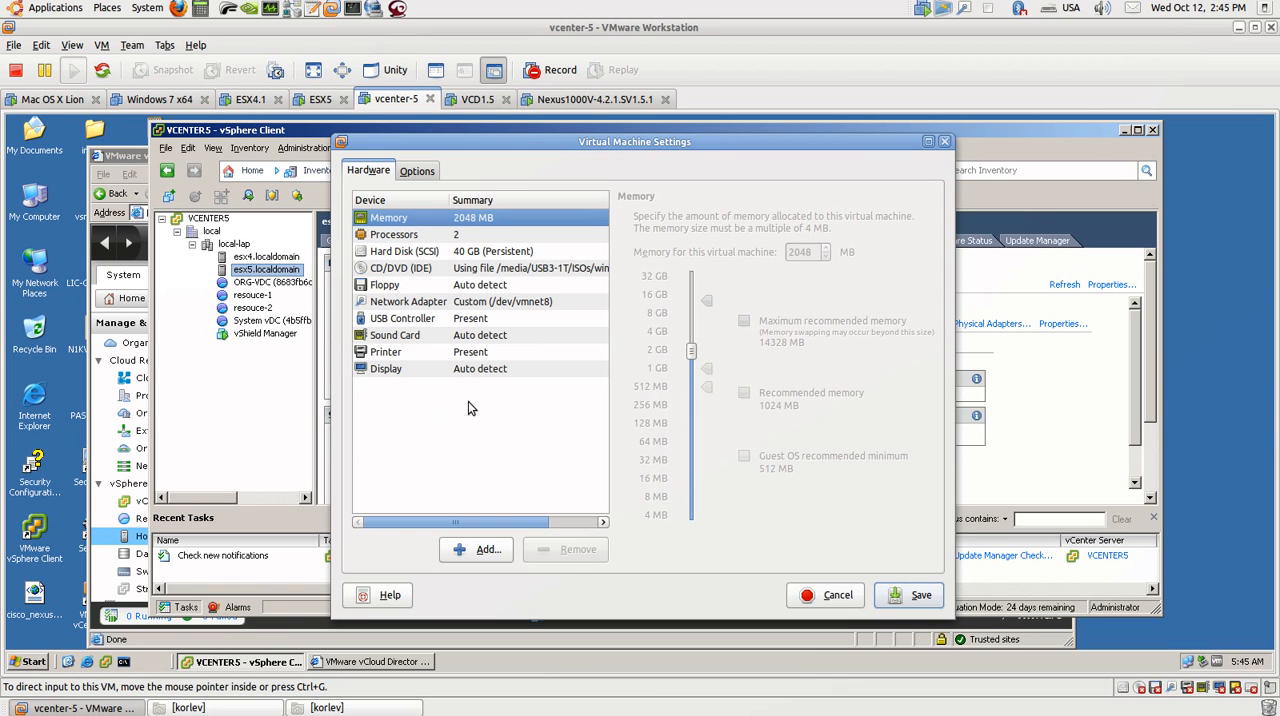
pyautogui.click(812, 596)
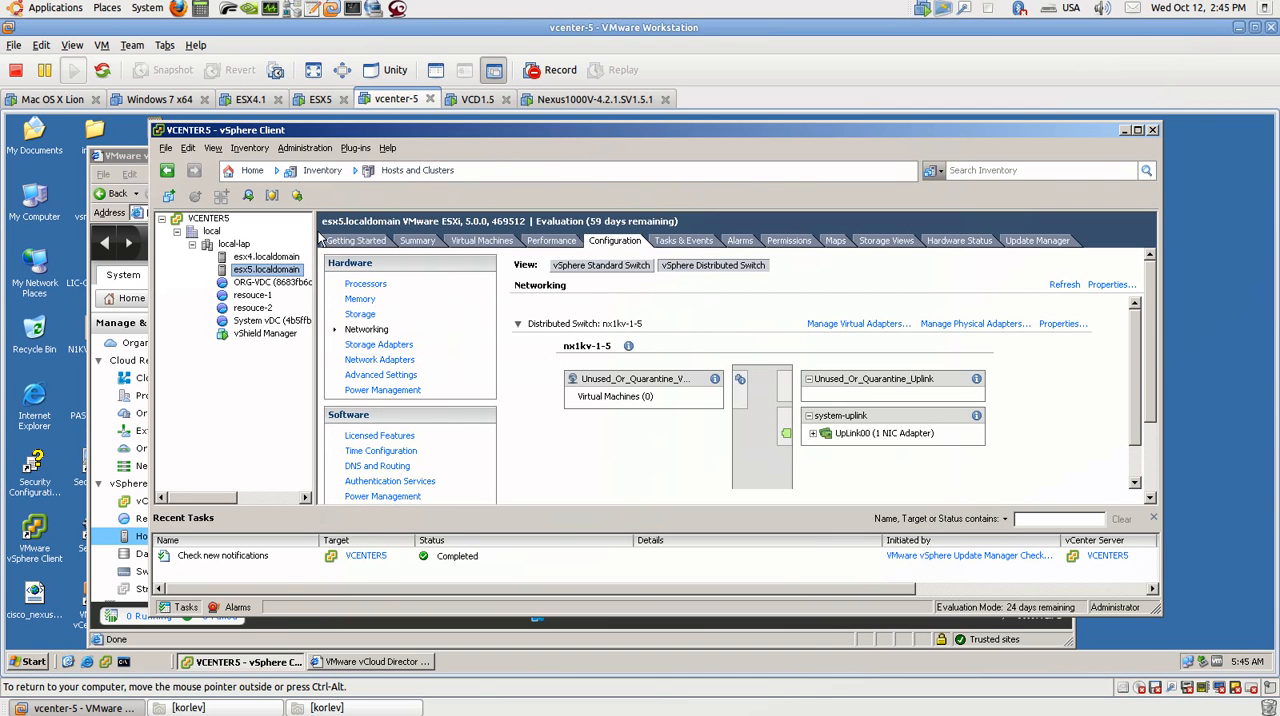
# Step: Show the local-lap cluster, and check the vCenter machine's IP configuration by running ipconfig in a command prompt
pyautogui.click(238, 246)
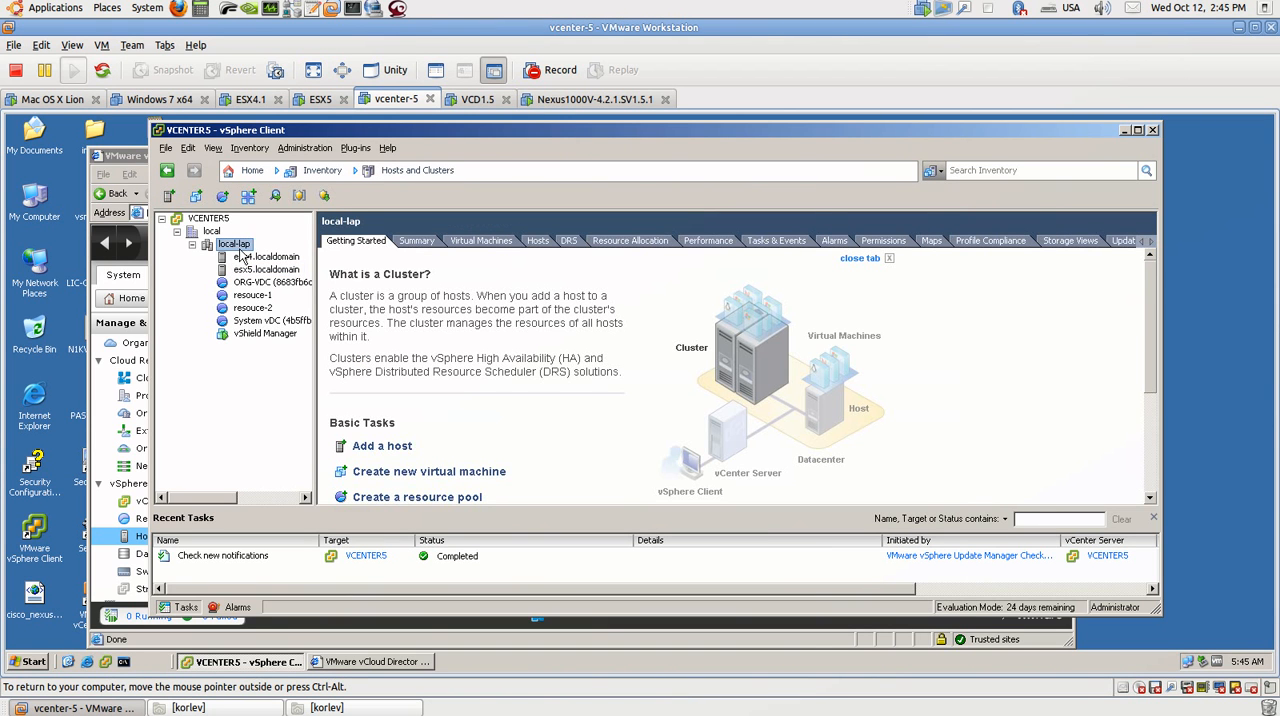
pyautogui.click(123, 661)
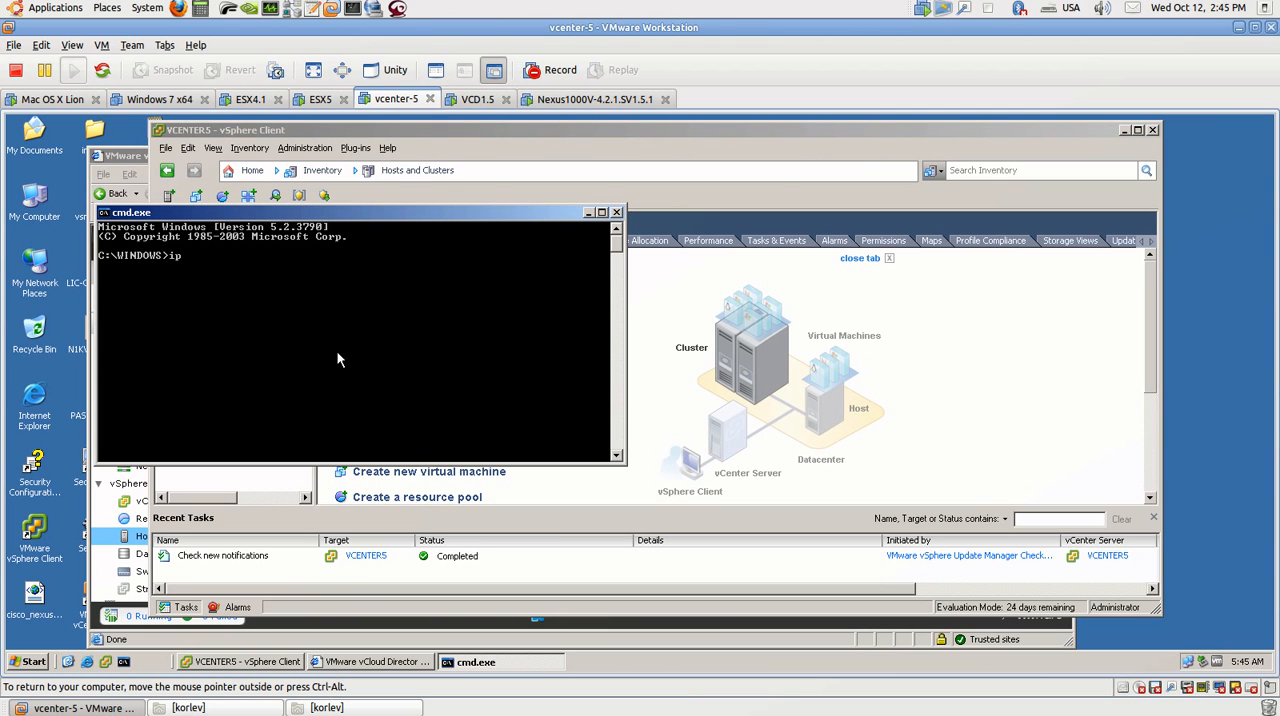
pyautogui.write('ipconfig')
pyautogui.press('Return')
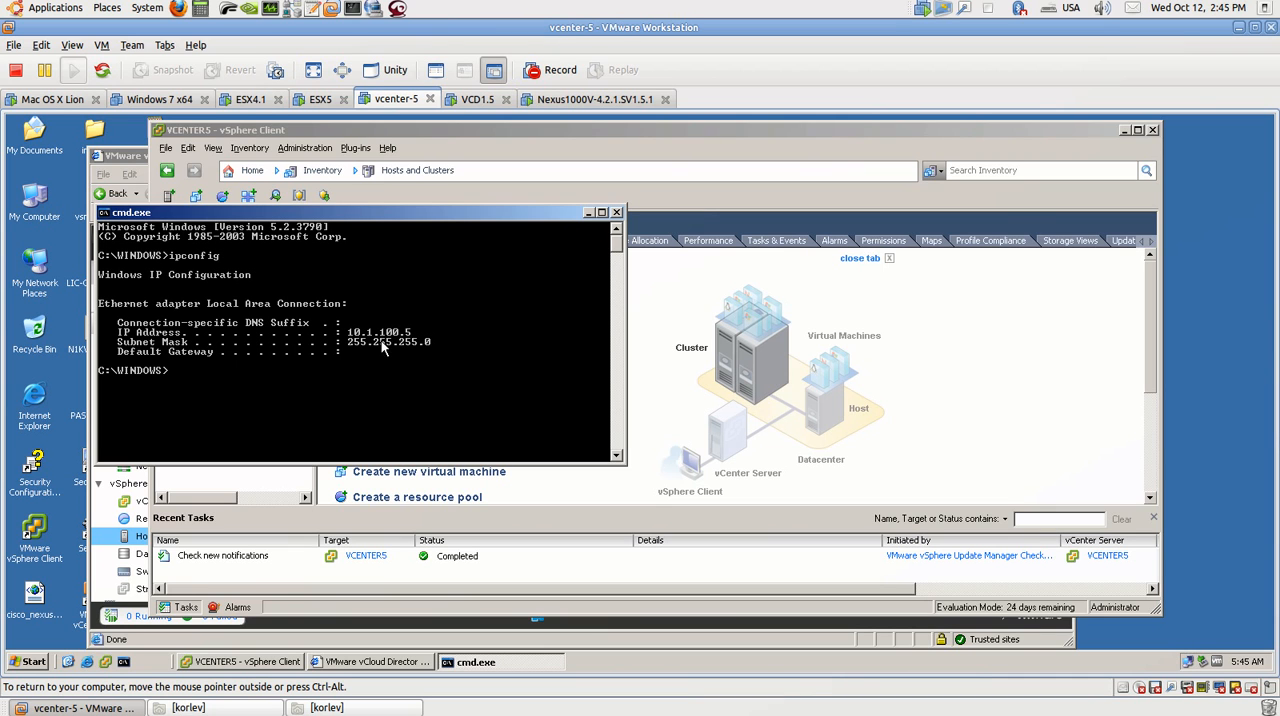
pyautogui.click(588, 213)
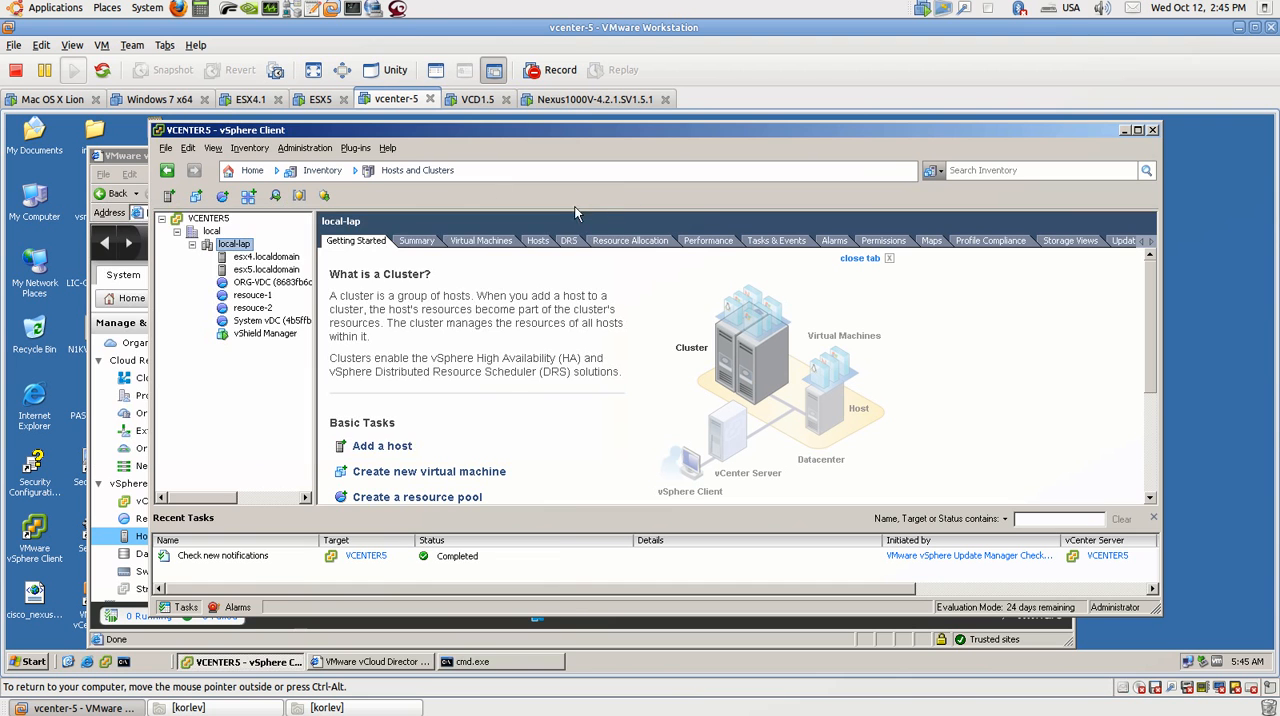
# Step: View the summaries of the esx4.localdomain and esx5.localdomain hosts in the vSphere Client
pyautogui.click(240, 257)
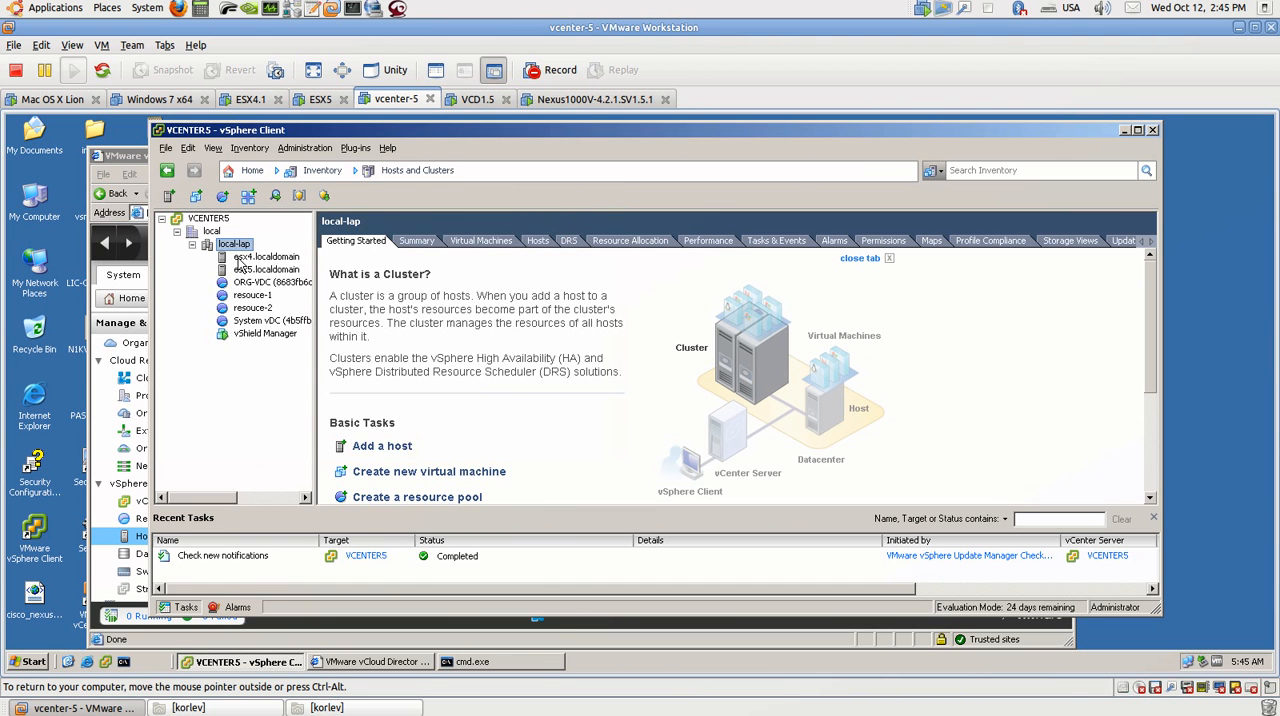
pyautogui.click(418, 242)
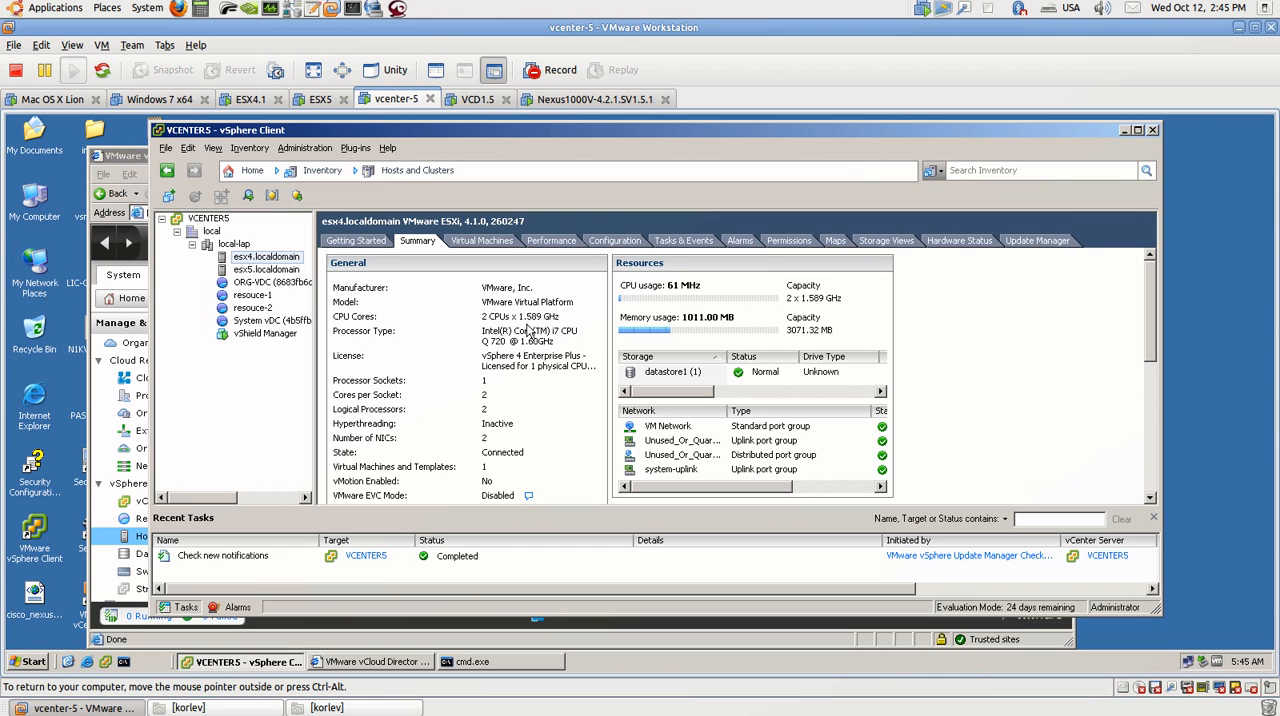
pyautogui.click(252, 272)
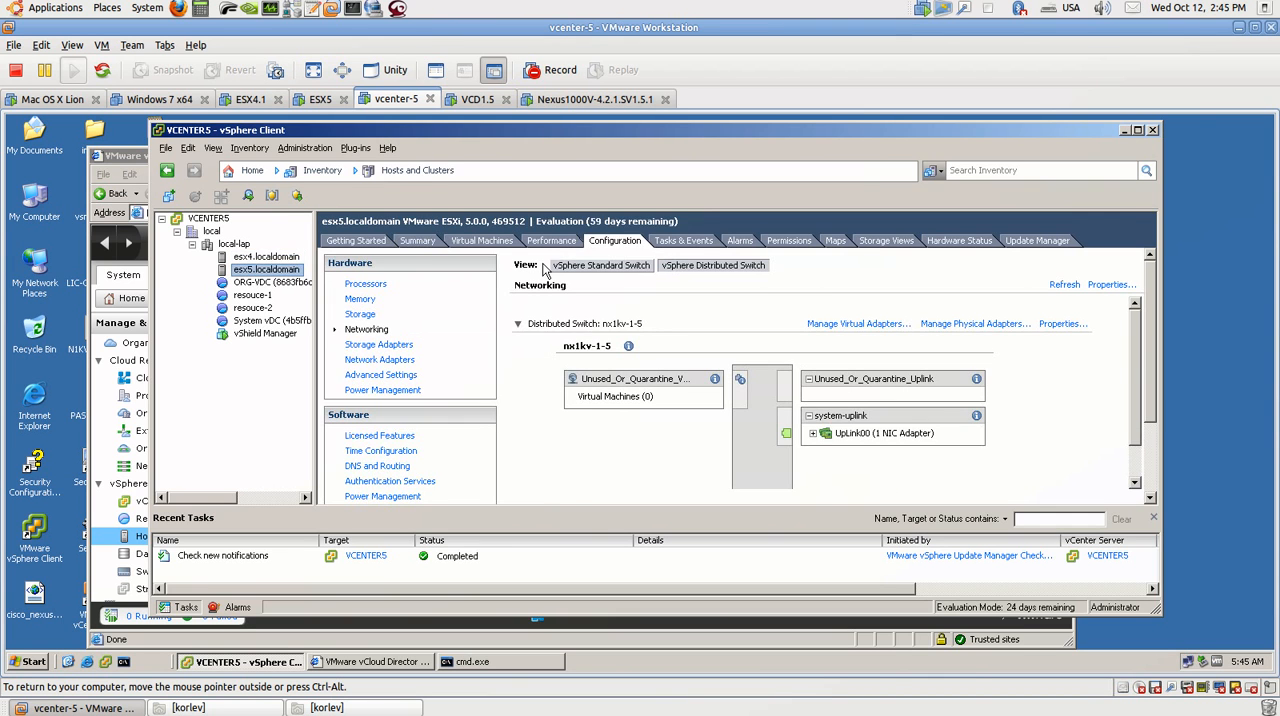
pyautogui.click(417, 242)
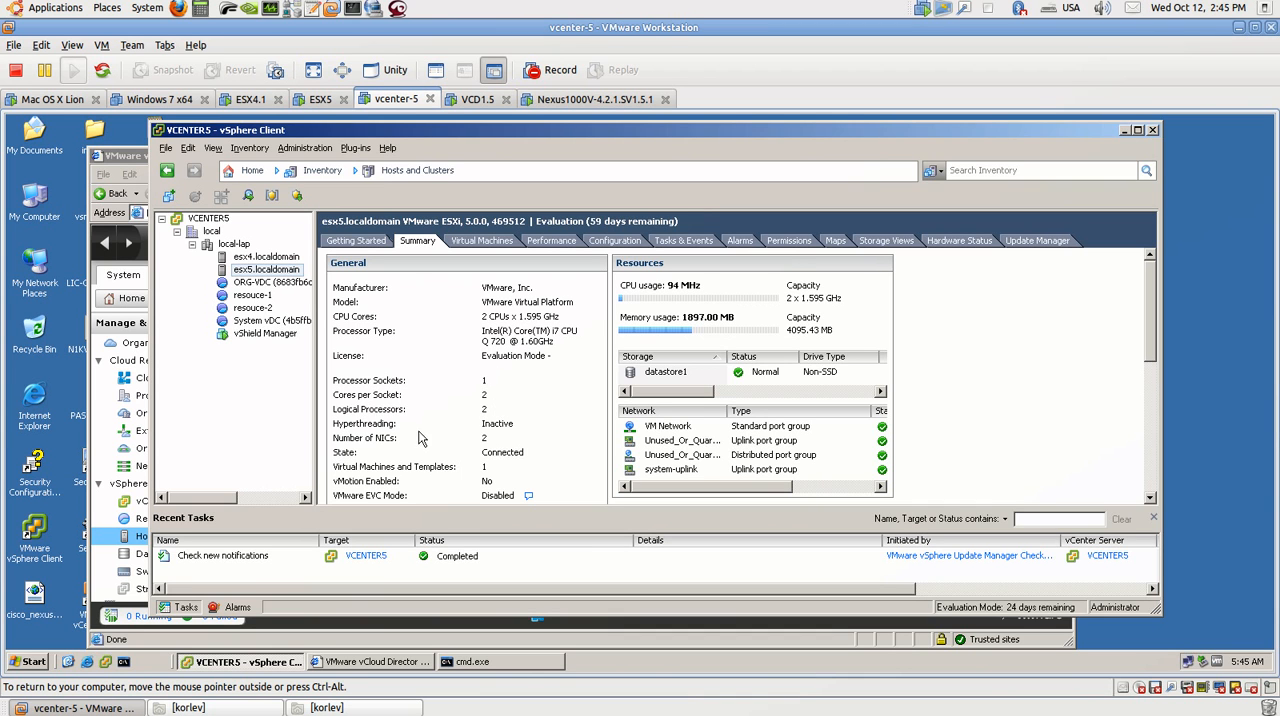
# Step: Inspect both network adapters in the ESX5 virtual machine's settings and close them without saving
pyautogui.hotkey('ctrl', 'alt')
pyautogui.click(311, 98)
pyautogui.rightClick(311, 99)
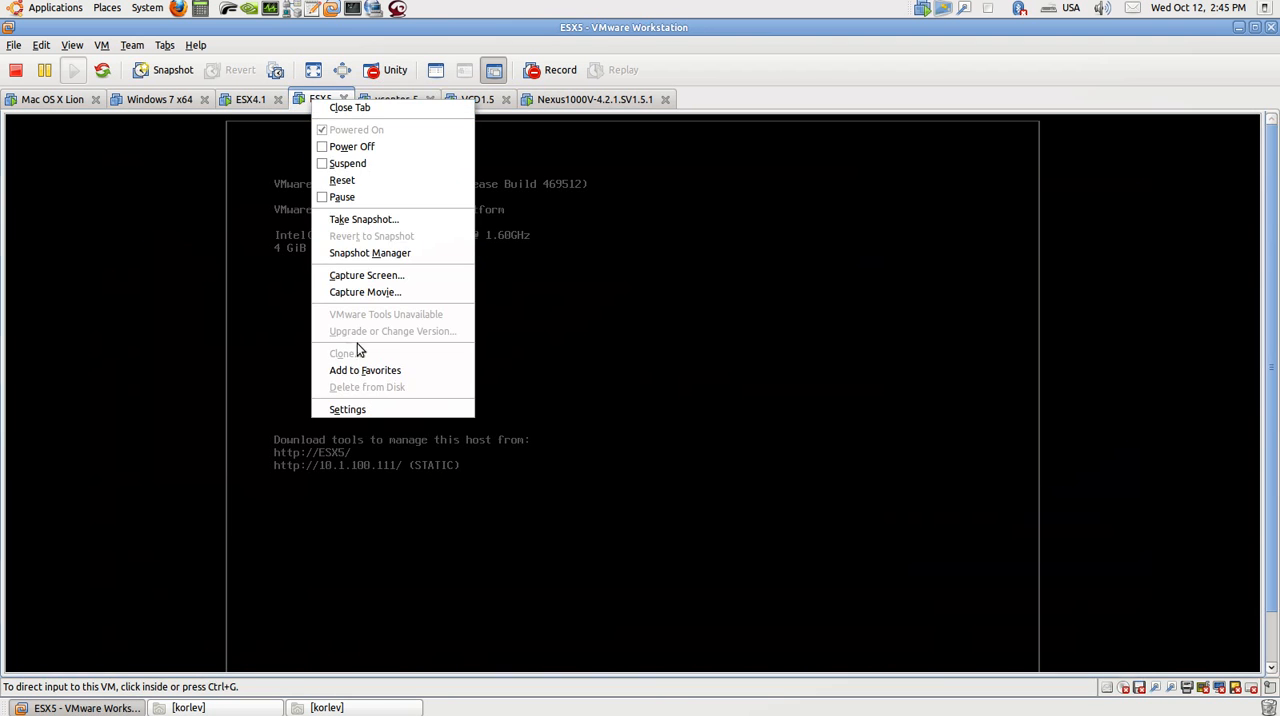
pyautogui.click(361, 406)
pyautogui.click(502, 306)
pyautogui.click(495, 320)
pyautogui.click(497, 312)
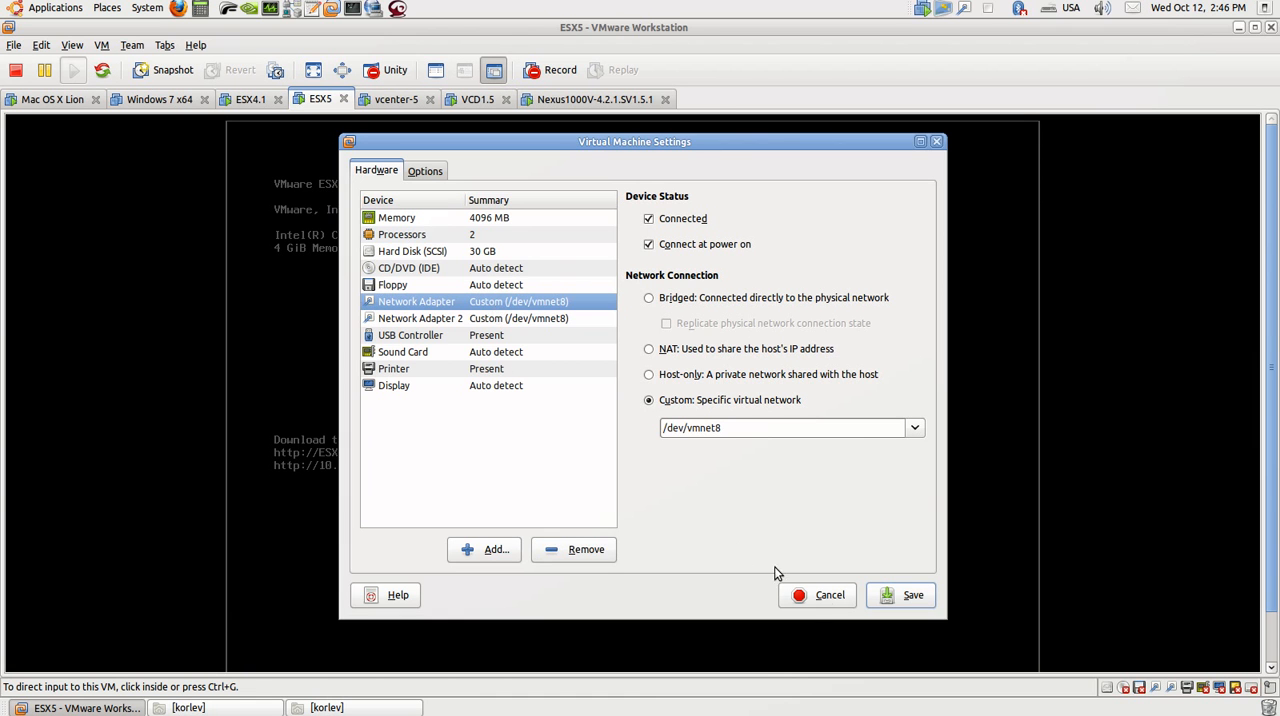
pyautogui.click(826, 598)
# Step: Return to the vcenter-5 machine and select the esx4.localdomain host followed by esx5.localdomain
pyautogui.click(393, 100)
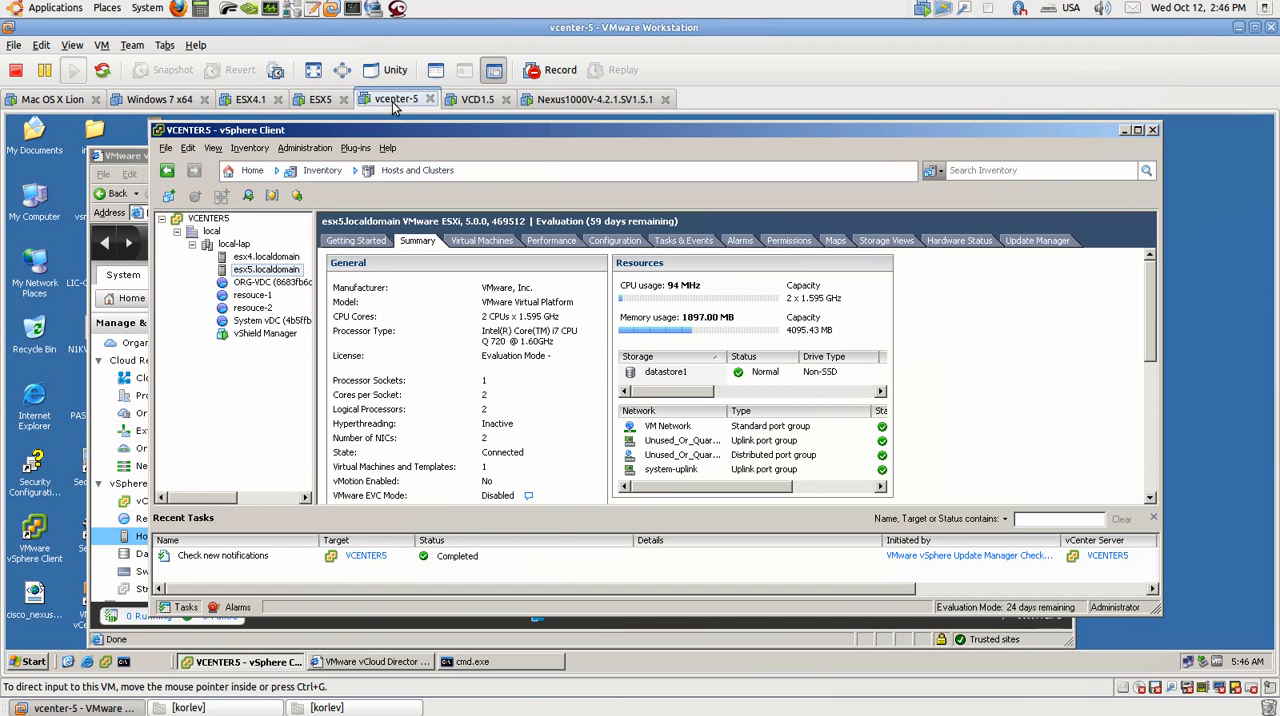
pyautogui.click(266, 257)
pyautogui.click(264, 270)
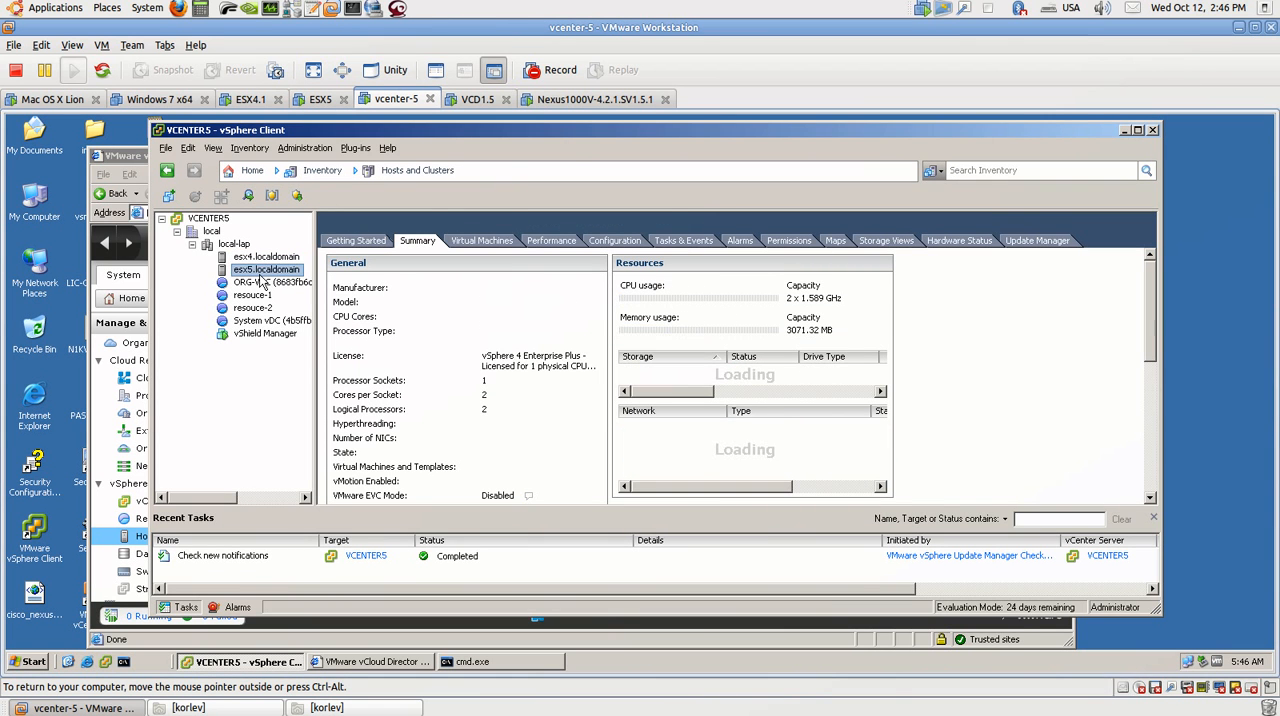
# Step: Display the complete software and hardware version information with show version in the Nexus1000V-4.2.1.SV1.5.1 console
pyautogui.click(592, 100)
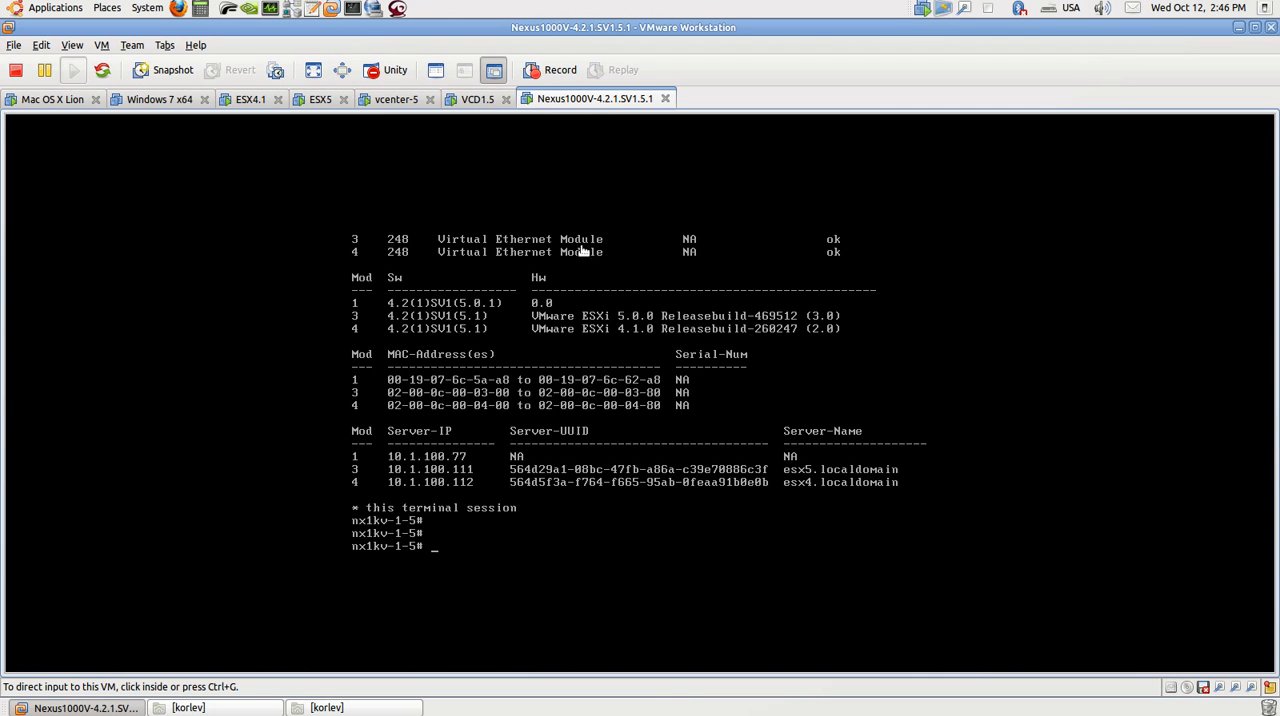
pyautogui.click(537, 360)
pyautogui.press('Return')
pyautogui.write('shoiwve')
pyautogui.press('BackSpace')
pyautogui.write('w version')
pyautogui.press('Return')
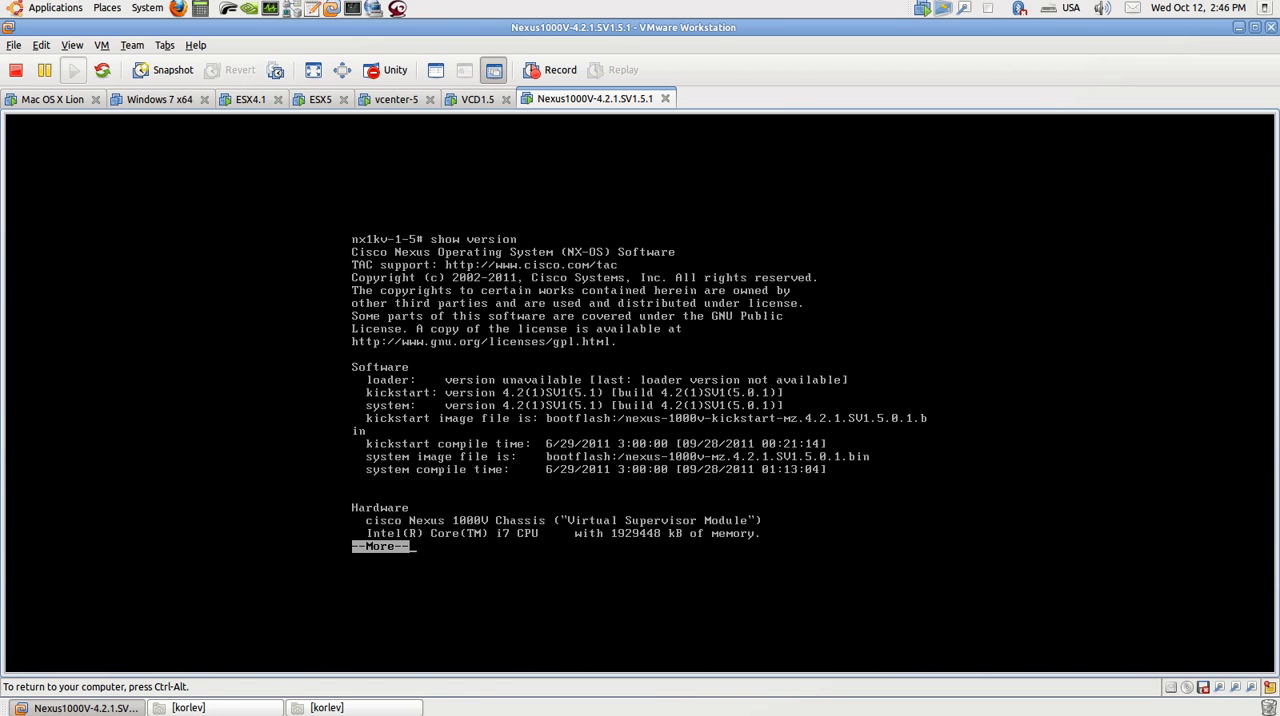
pyautogui.press('space')
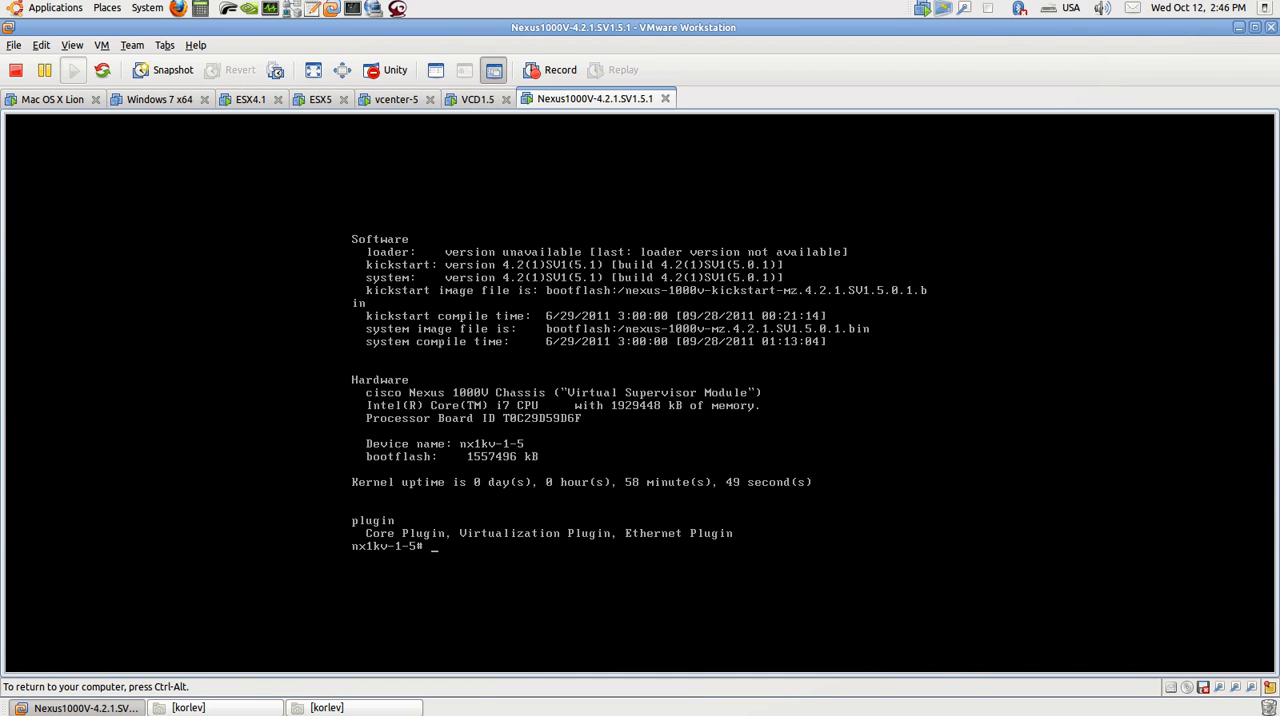
# Step: List the Nexus 1000V switch modules with show module and display the remaining output
pyautogui.write('show module')
pyautogui.press('Return')
pyautogui.press('space')
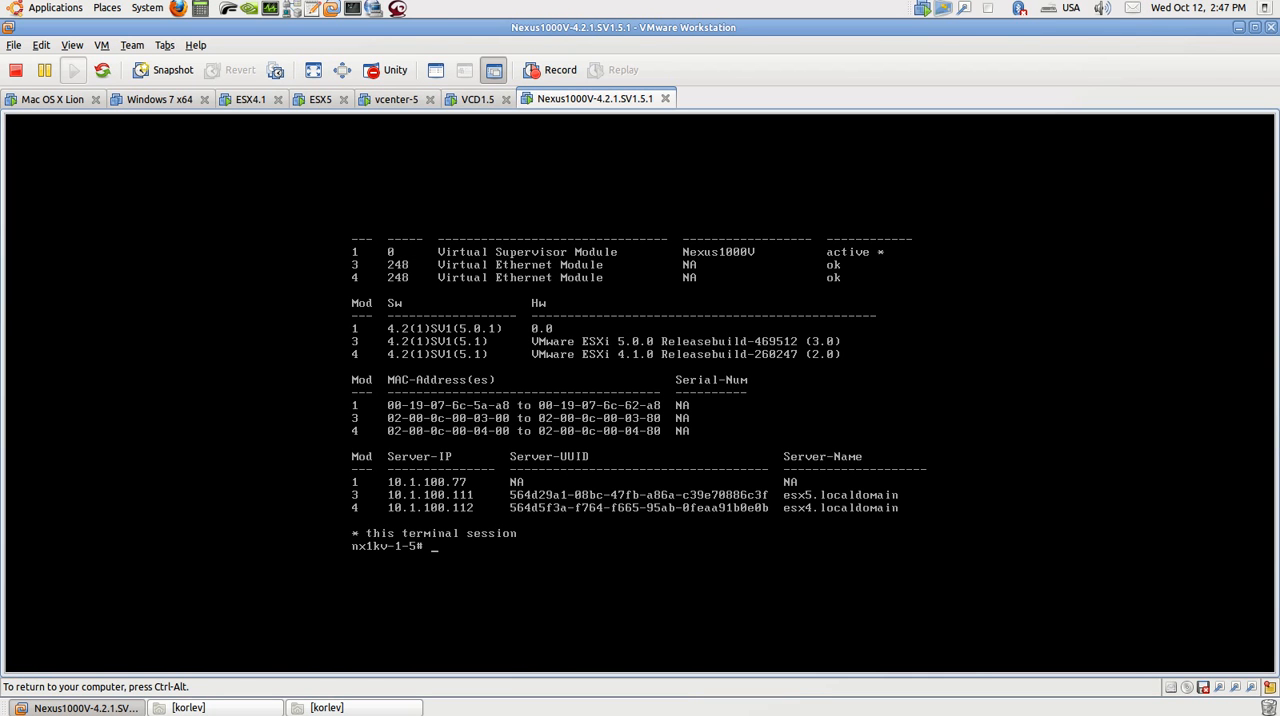
# Step: Inspect the network adapters in the Nexus1000V-4.2.1.SV1.5.1 virtual machine's settings and close them without saving
pyautogui.hotkey('ctrl', 'alt')
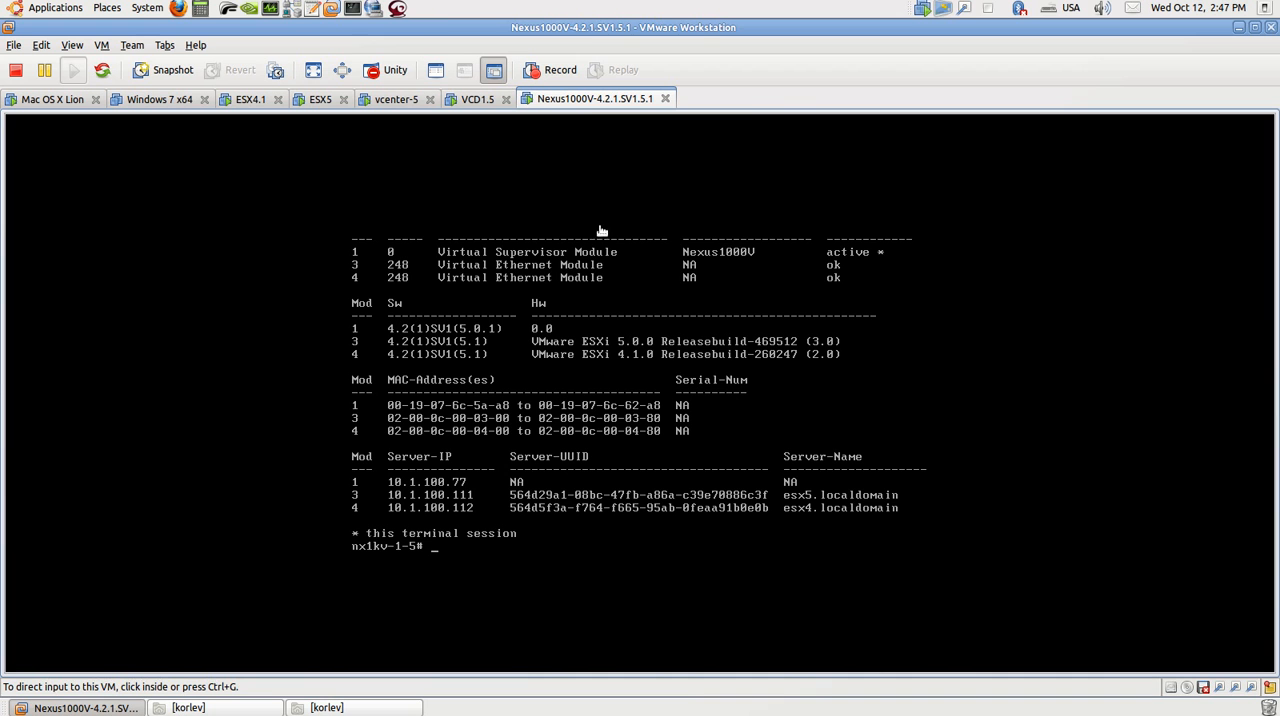
pyautogui.rightClick(589, 104)
pyautogui.click(624, 411)
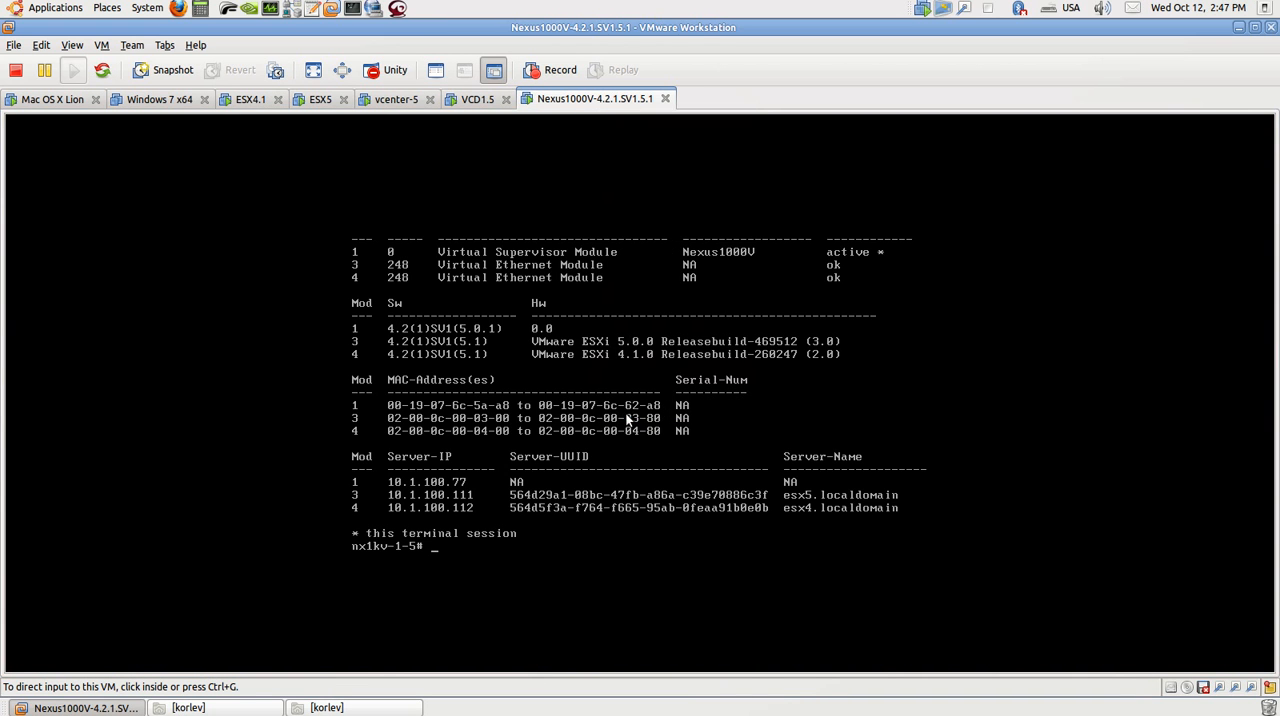
pyautogui.click(492, 307)
pyautogui.click(495, 318)
pyautogui.click(488, 335)
pyautogui.click(501, 318)
pyautogui.click(508, 307)
pyautogui.click(826, 598)
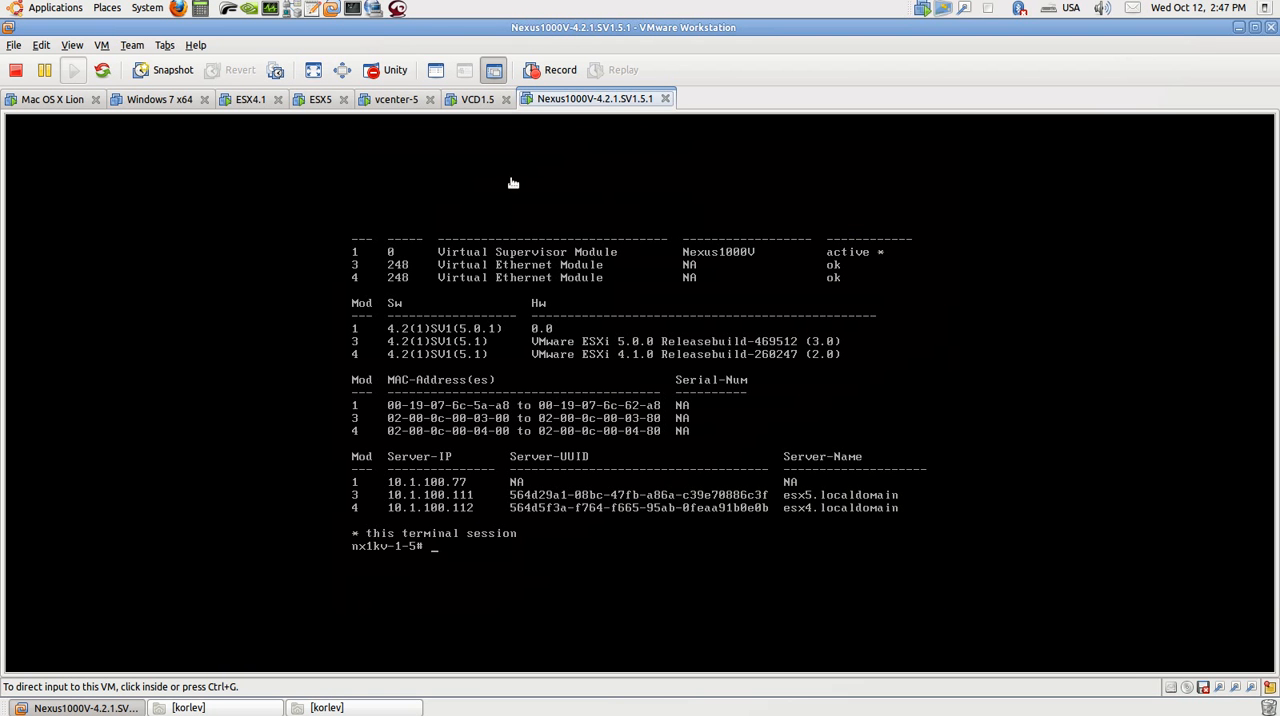
# Step: Switch to the host terminal, highlight the vmnet8 entry in its device listing, and return to VMware Workstation
pyautogui.hotkey('ctrl', 'alt', 'Left')
pyautogui.hotkey('ctrl', 'alt', 'Right')
pyautogui.hotkey('ctrl', 'alt', 'Right')
pyautogui.click(860, 357)
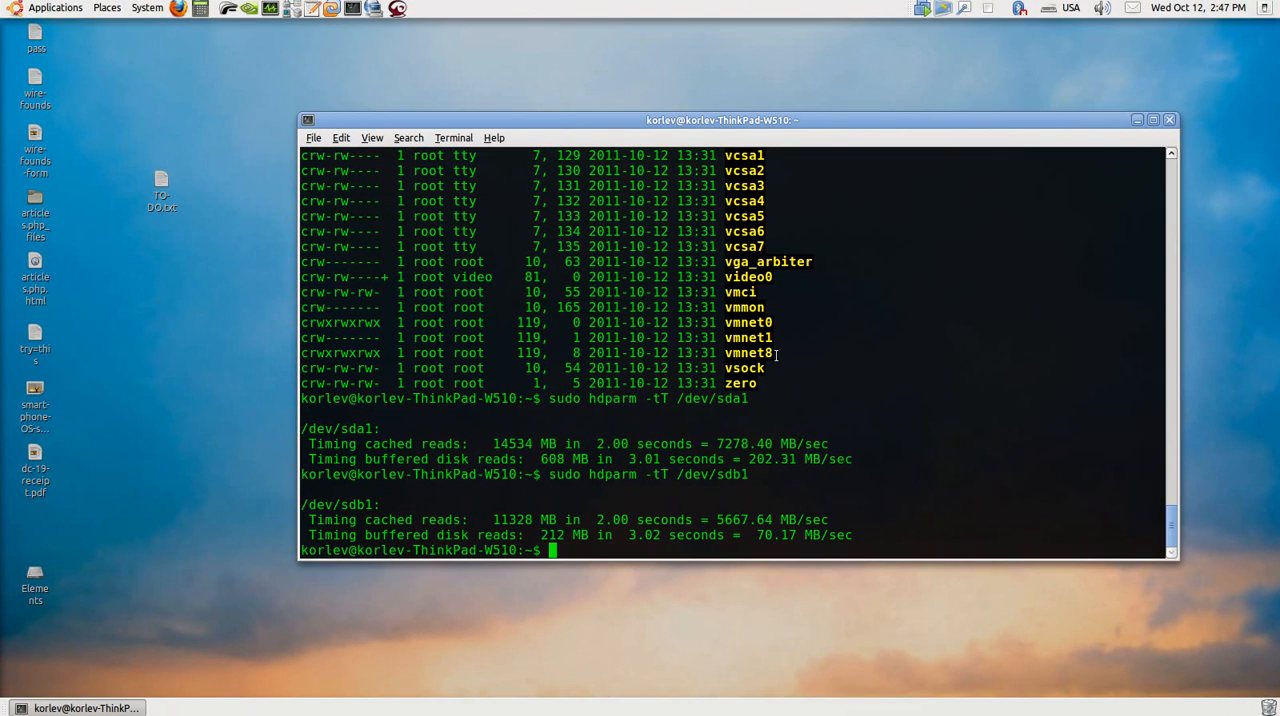
pyautogui.moveTo(774, 355); pyautogui.dragTo(365, 355)
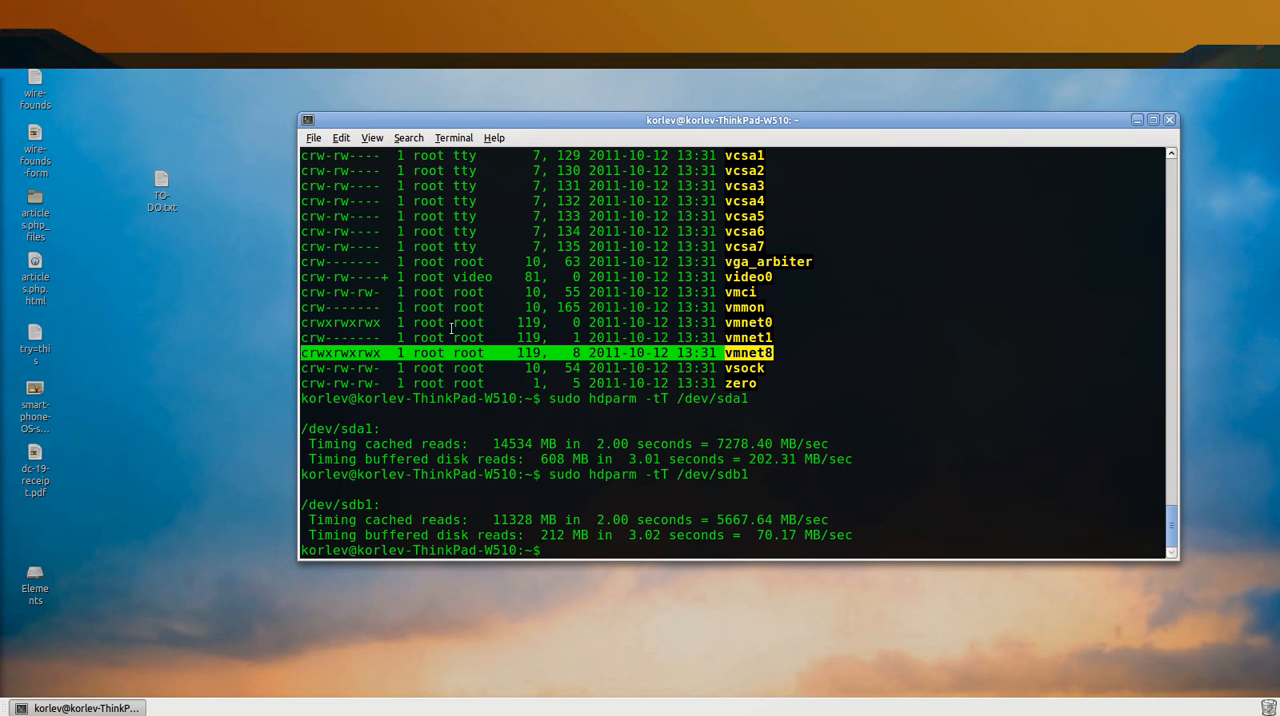
pyautogui.hotkey('alt', 'Tab')
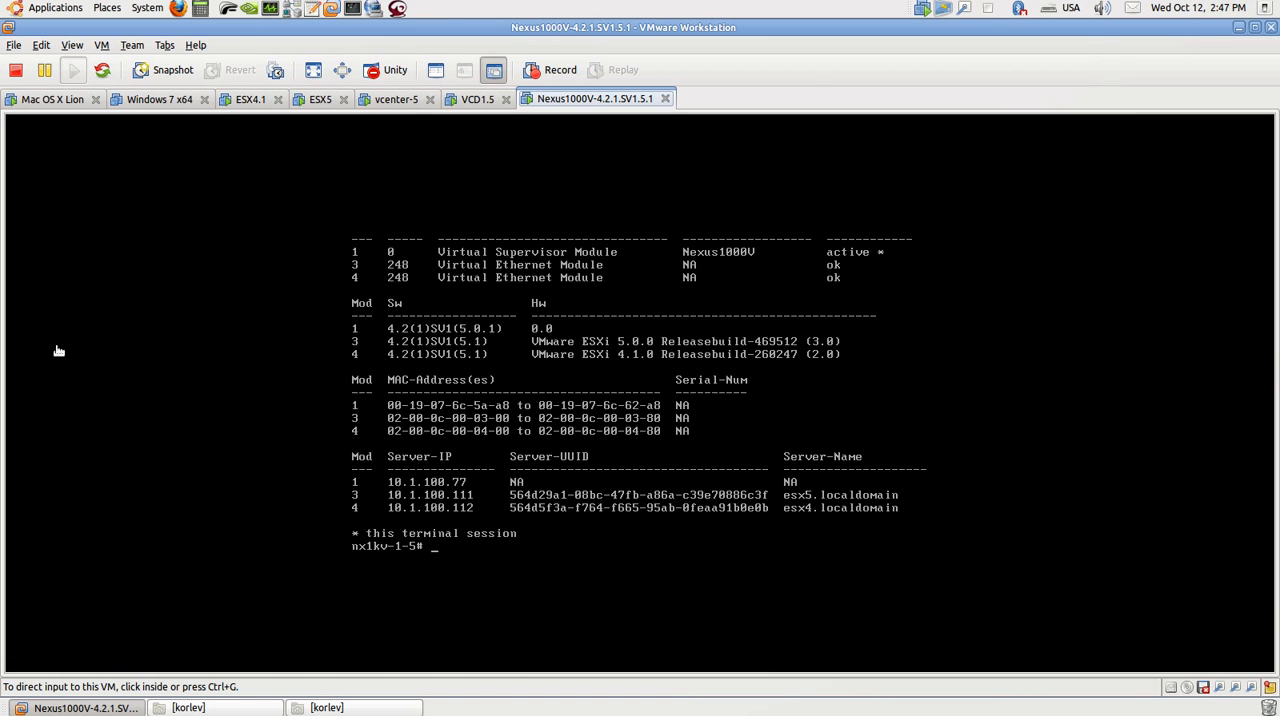
# Step: On the vcenter-5 machine, review the standard switch networking configuration of esx5.localdomain and esx4.localdomain
pyautogui.click(395, 104)
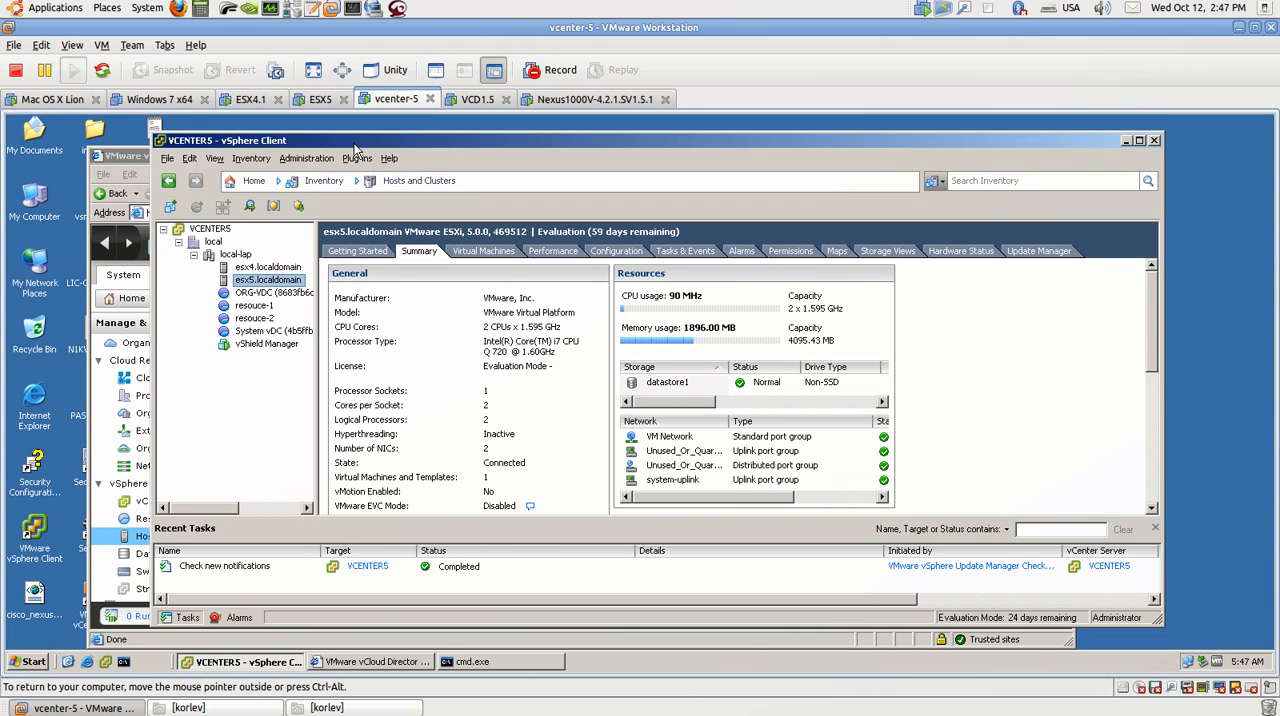
pyautogui.click(603, 251)
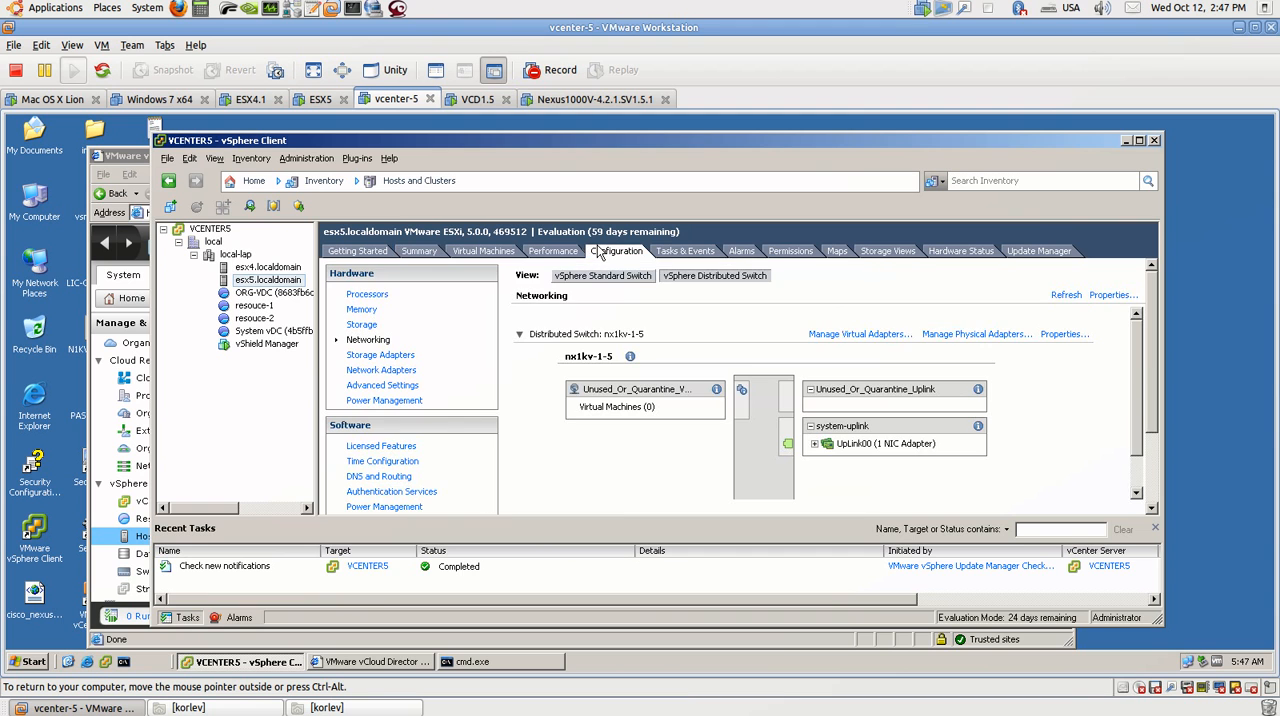
pyautogui.click(636, 279)
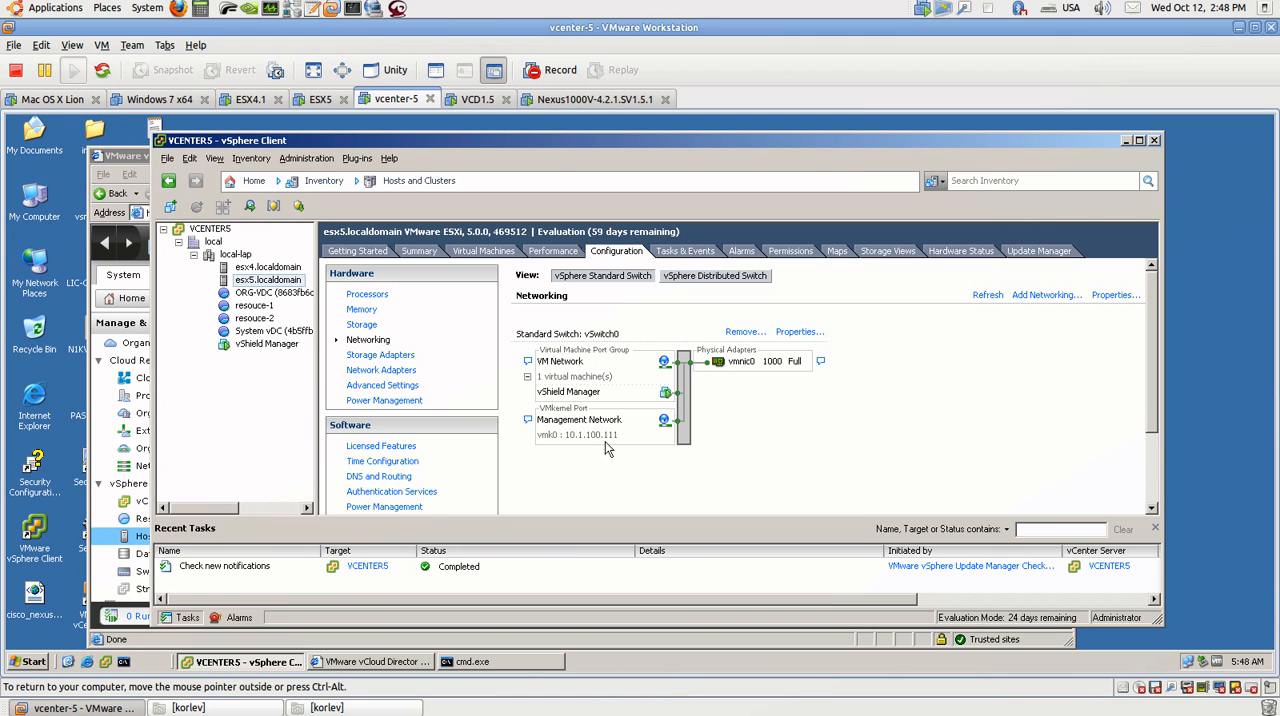
pyautogui.click(267, 266)
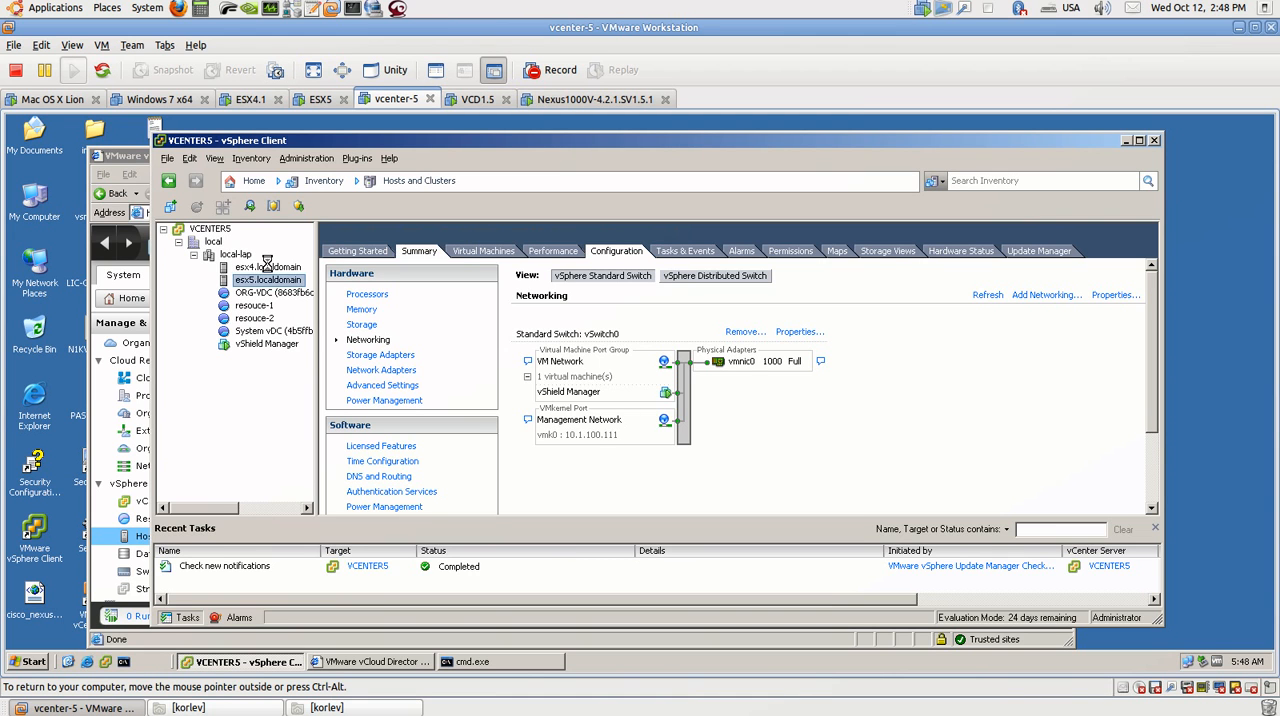
pyautogui.click(618, 251)
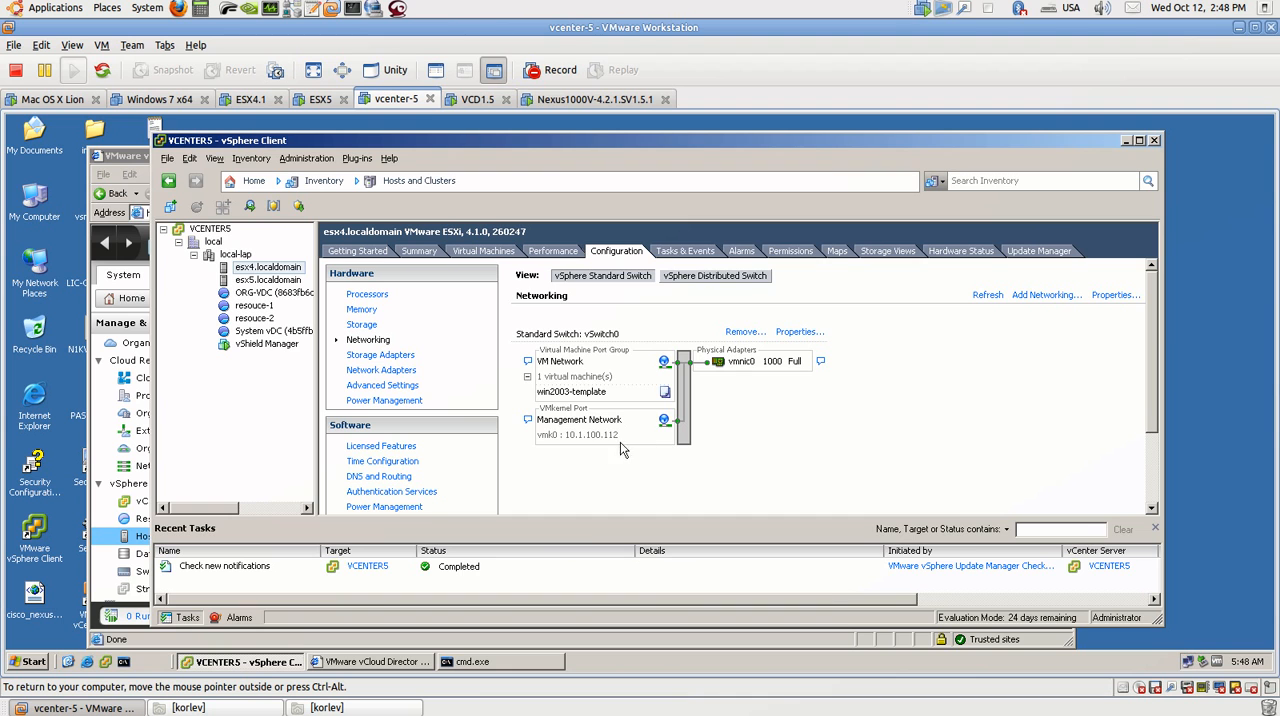
# Step: Expand UpLink00 on esx4.localdomain's nx1kv-1-5 distributed switch and view the Cisco Discovery Protocol details of vmnic1
pyautogui.click(696, 279)
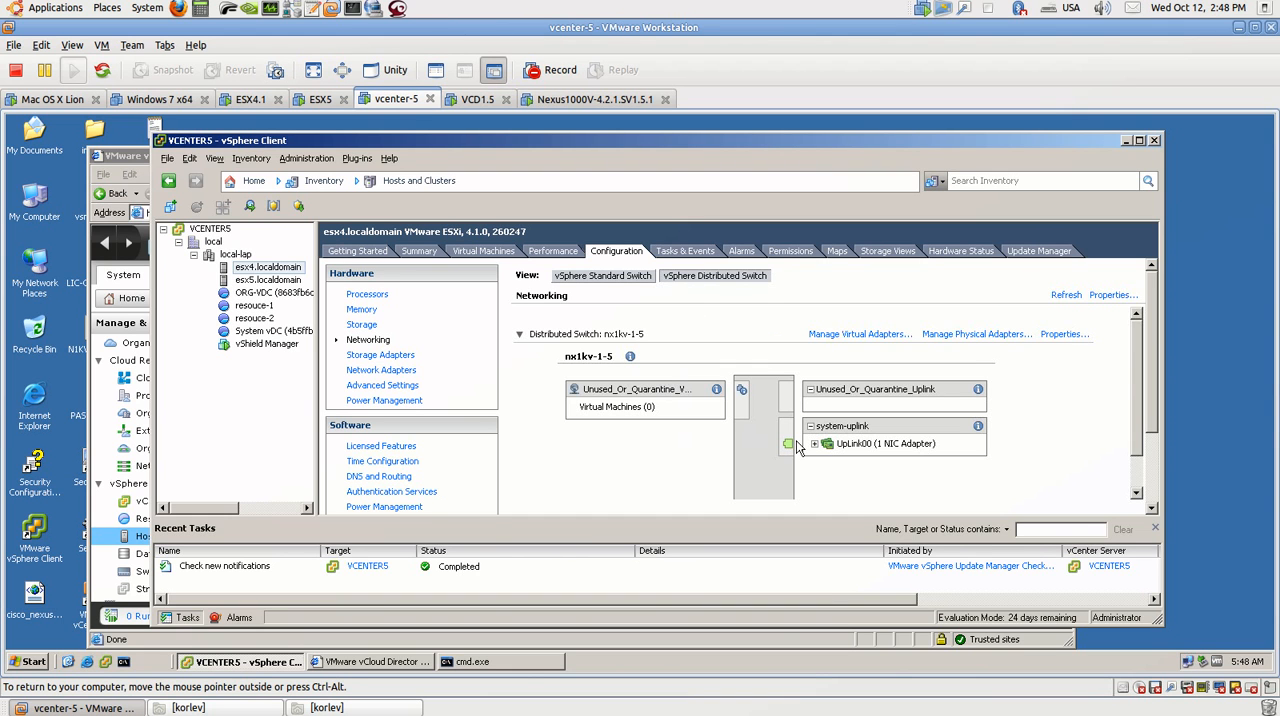
pyautogui.scroll(-1, 818, 447)
pyautogui.click(814, 408)
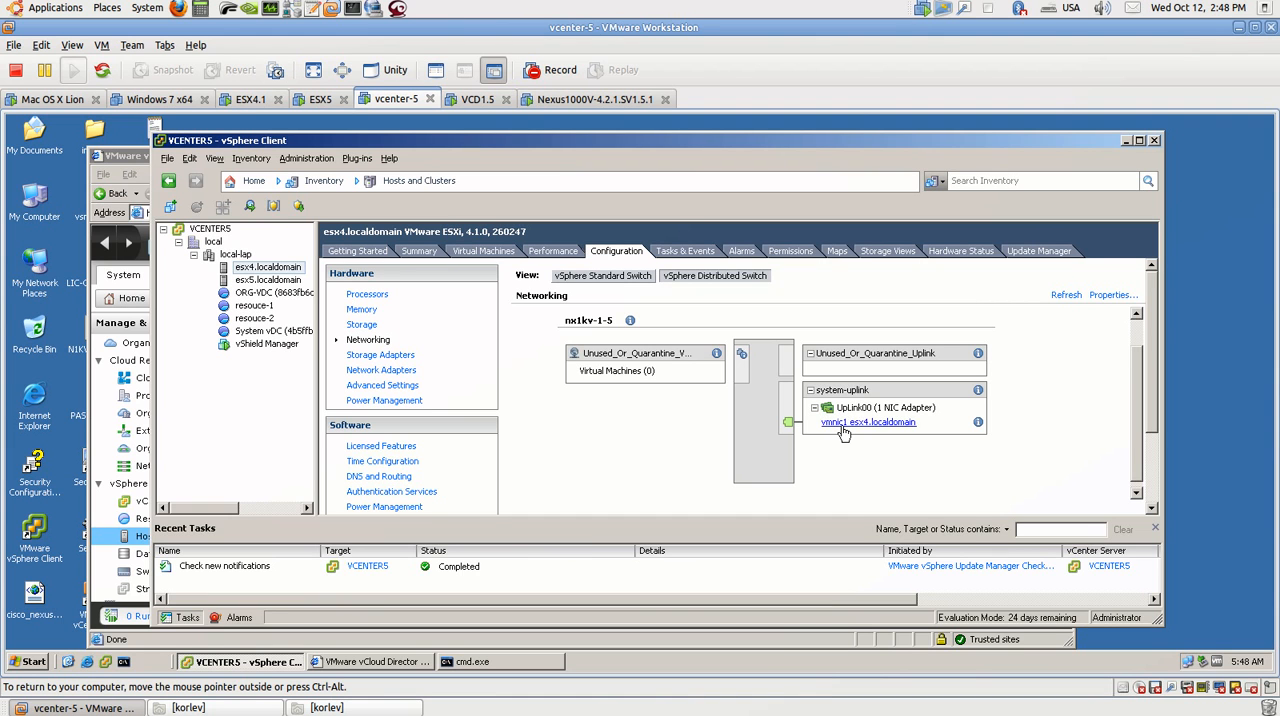
pyautogui.click(978, 423)
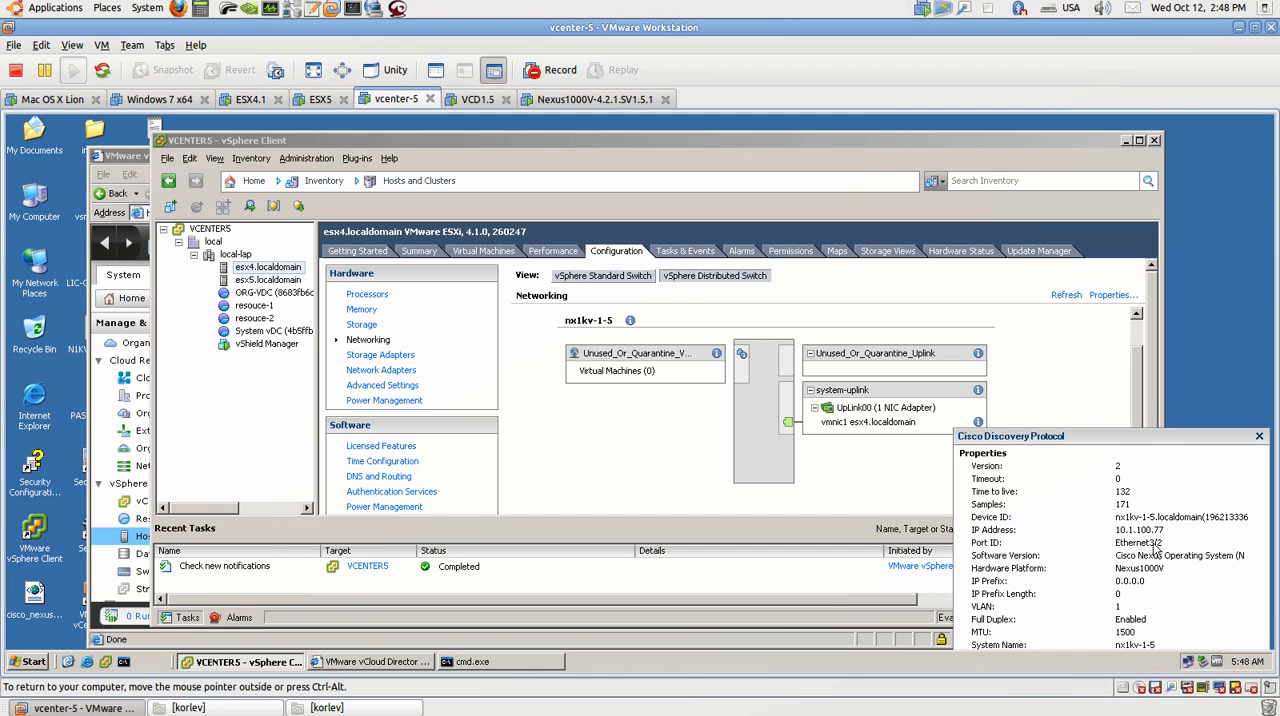
pyautogui.click(1259, 436)
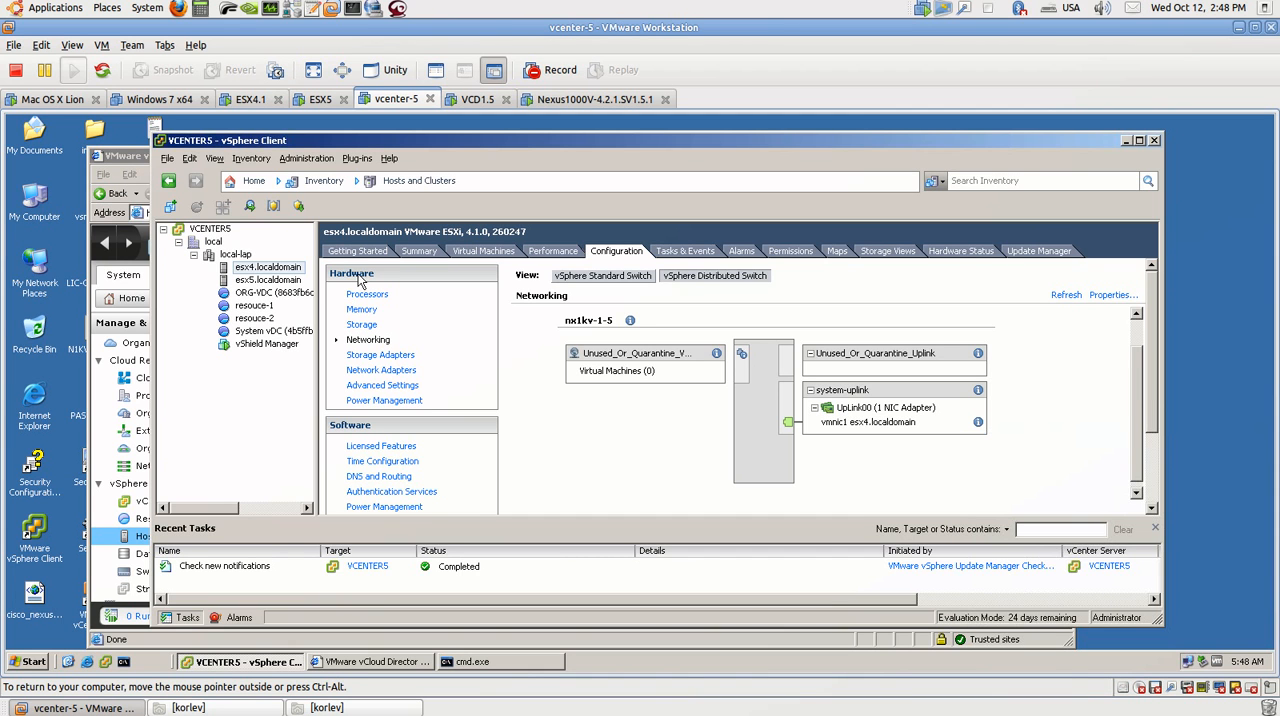
# Step: View the Cisco Discovery Protocol details of vmnic1 under UpLink00 on esx5.localdomain's nx1kv-1-5 distributed switch
pyautogui.click(268, 280)
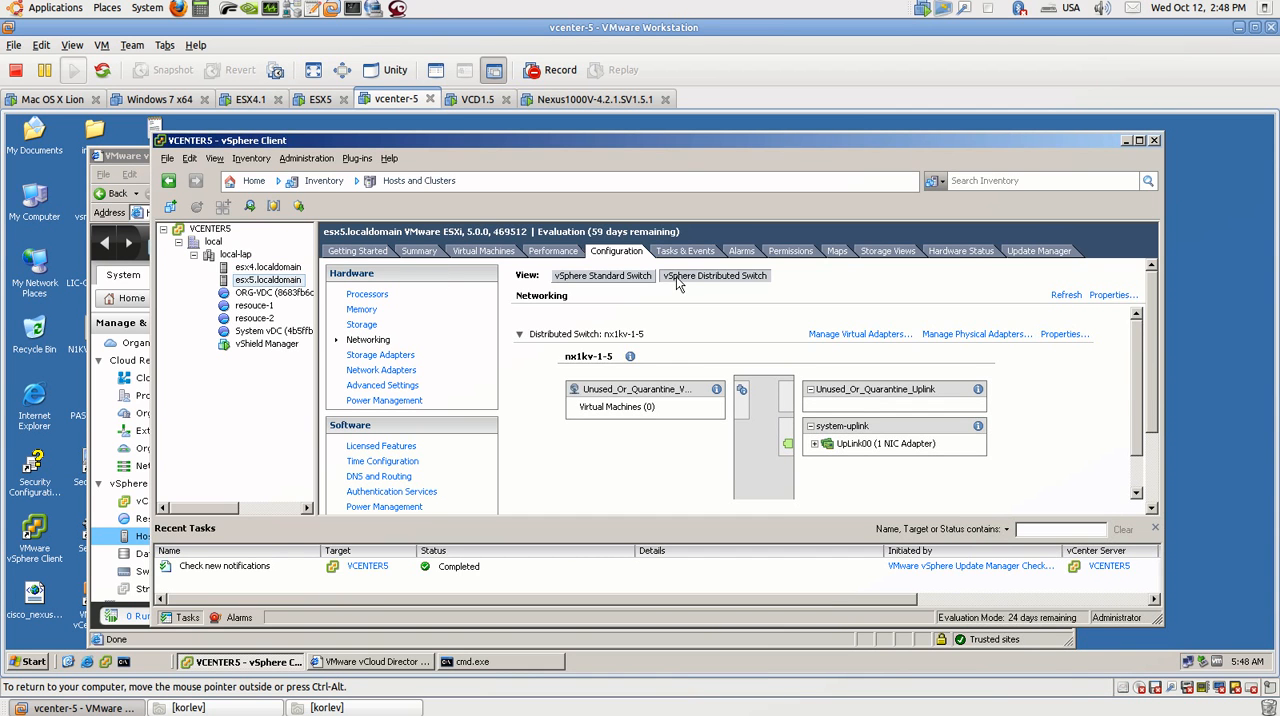
pyautogui.scroll(-1, 818, 450)
pyautogui.click(815, 408)
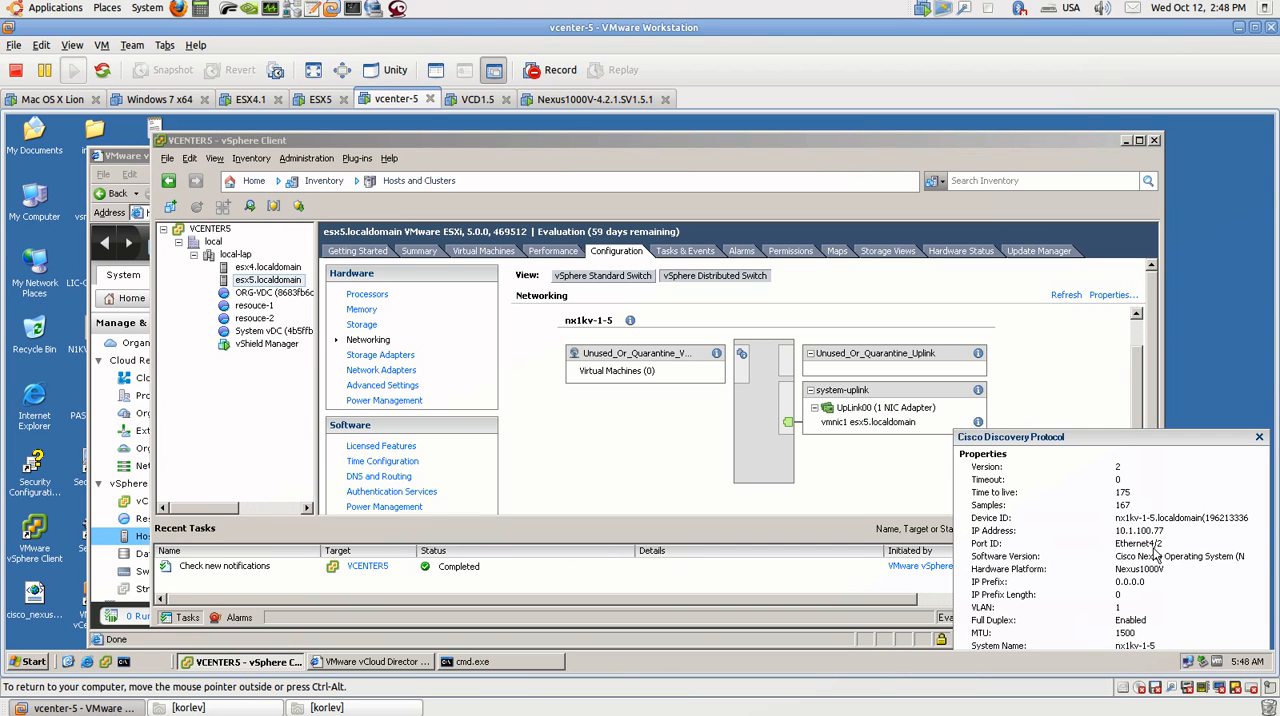
pyautogui.click(1259, 438)
# Step: Return to the Nexus1000V-4.2.1.SV1.5.1 console and list its interfaces with show interface brief
pyautogui.click(560, 101)
pyautogui.click(577, 369)
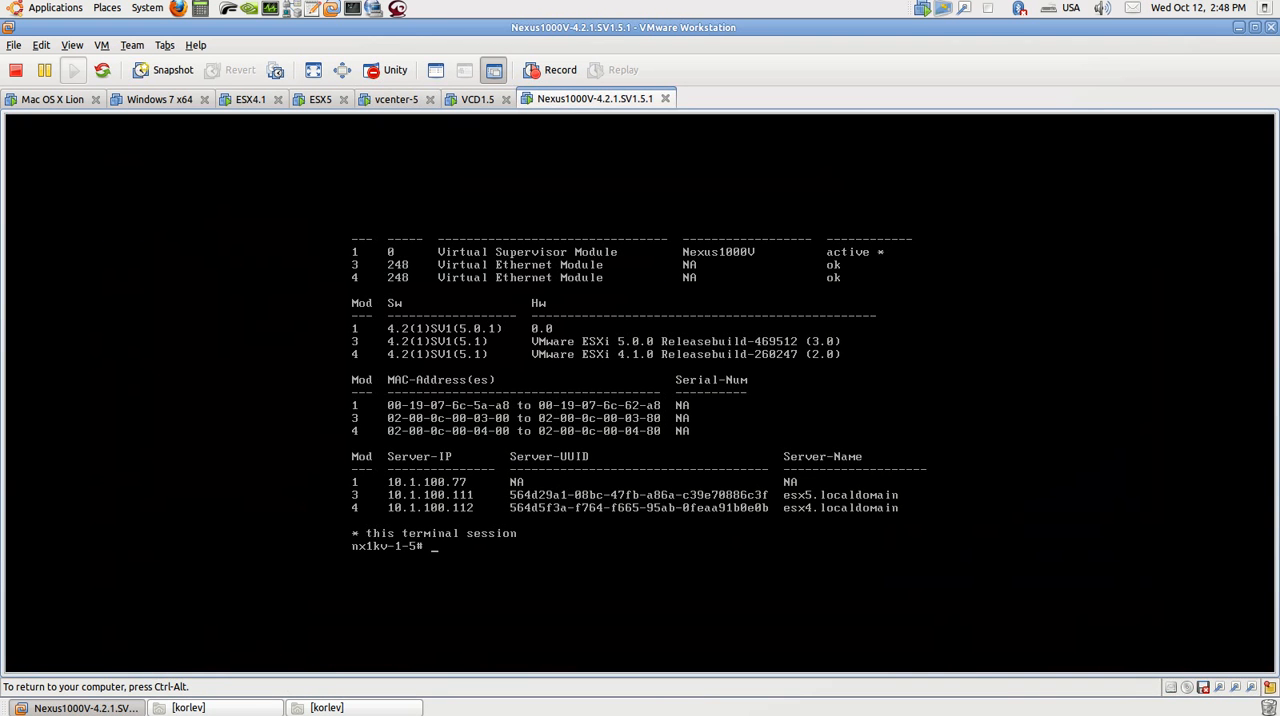
pyautogui.press('Up')
pyautogui.press('Return')
pyautogui.press('Return')
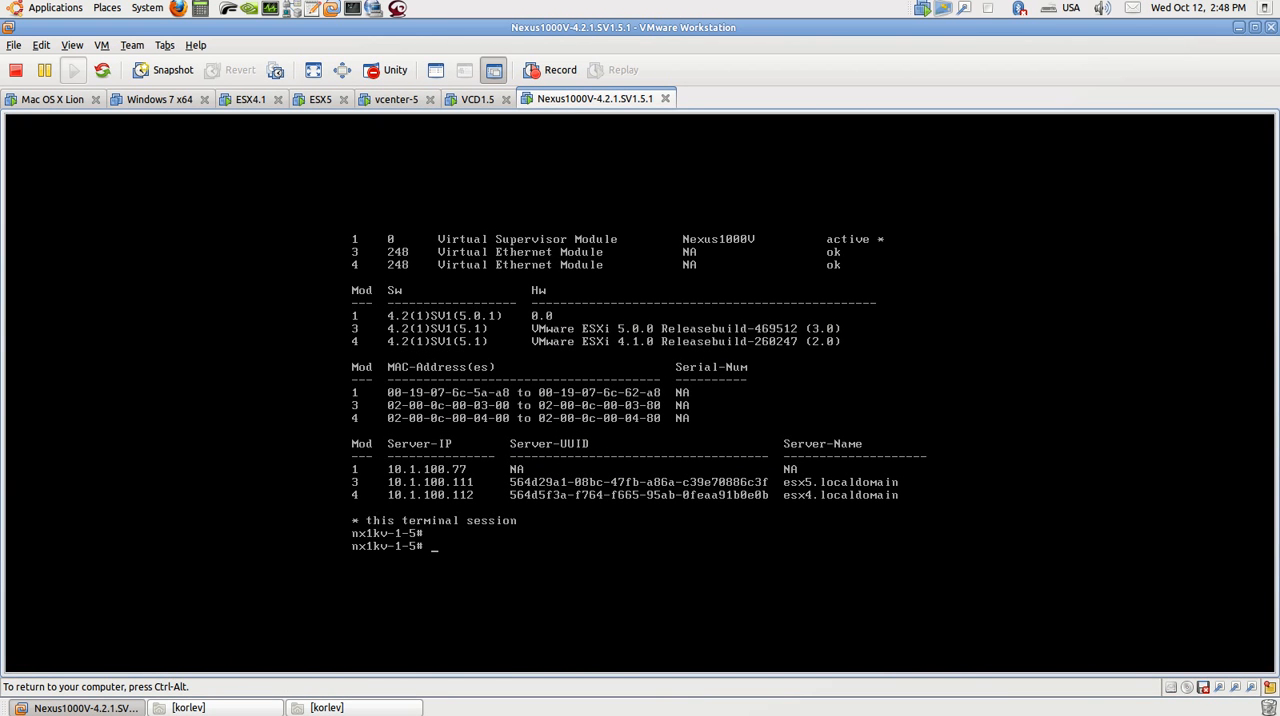
pyautogui.write('show interface brief')
pyautogui.press('Return')
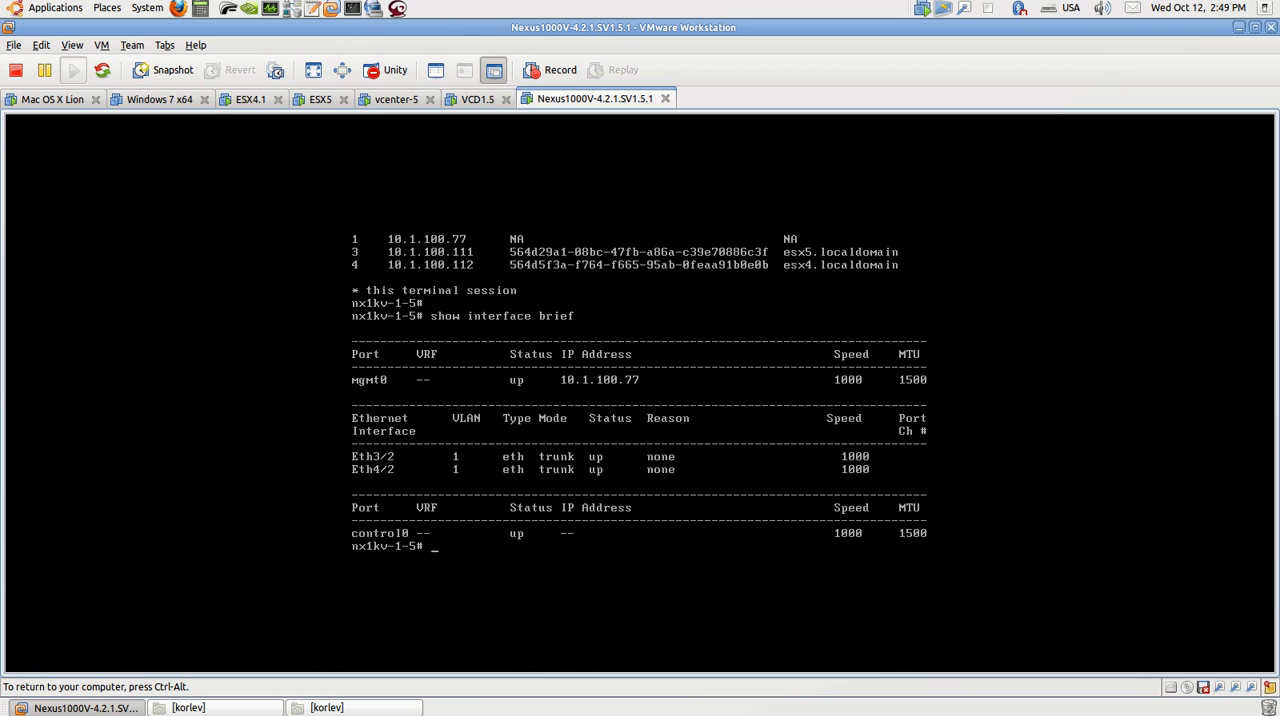
# Step: Open the VCD1.5 machine's console and display its Linux system information with uname -a
pyautogui.hotkey('ctrl', 'alt')
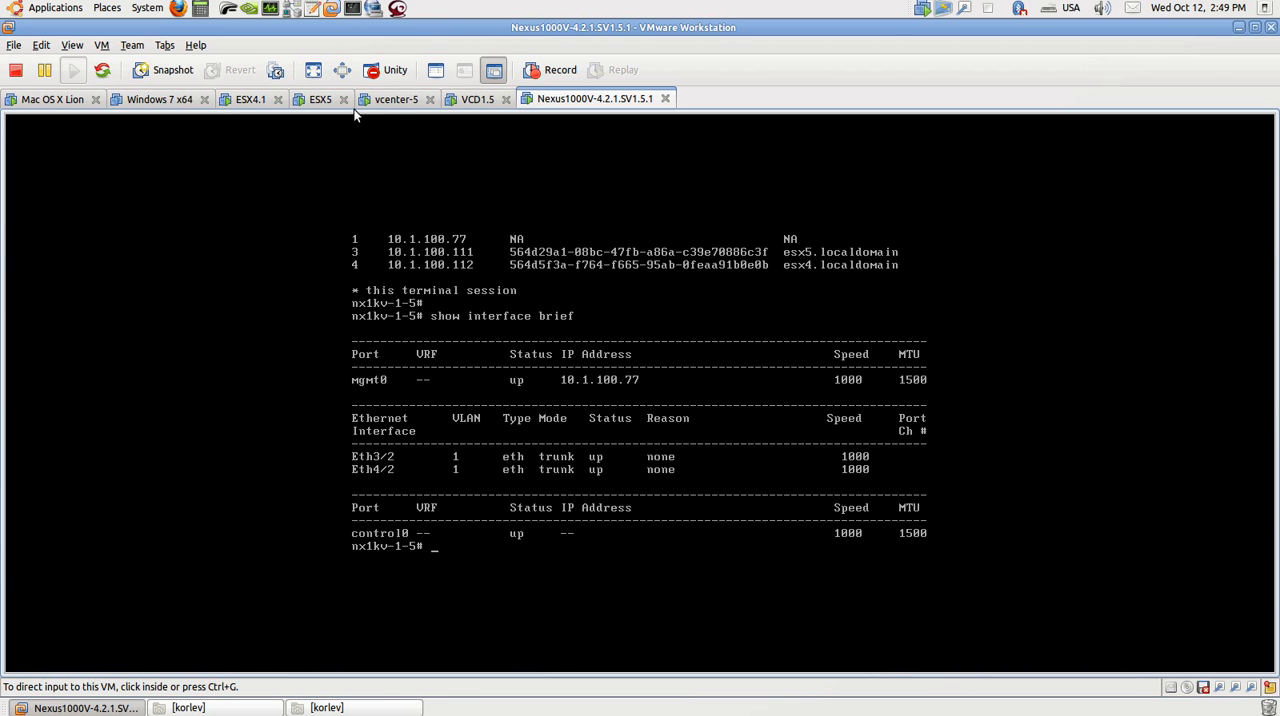
pyautogui.click(468, 100)
pyautogui.click(500, 259)
pyautogui.press('Return')
pyautogui.press('Return')
pyautogui.press('Up')
pyautogui.press('Up')
pyautogui.press('Up')
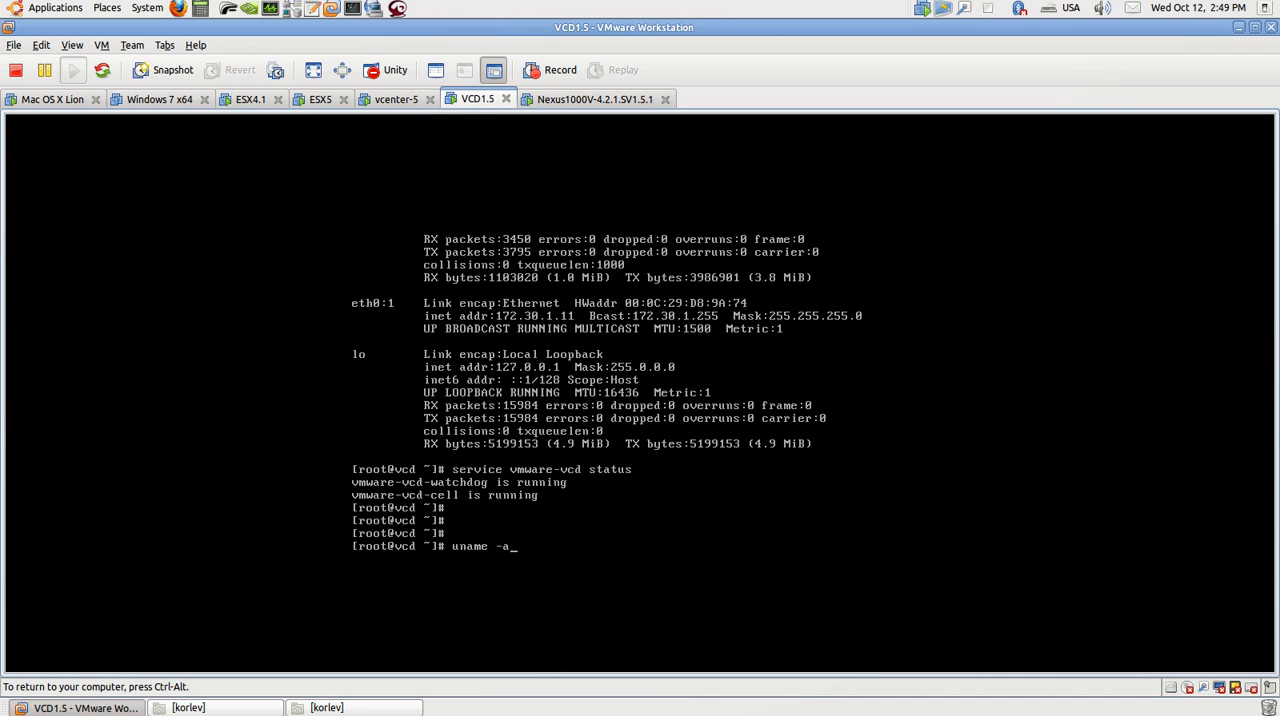
pyautogui.press('Return')
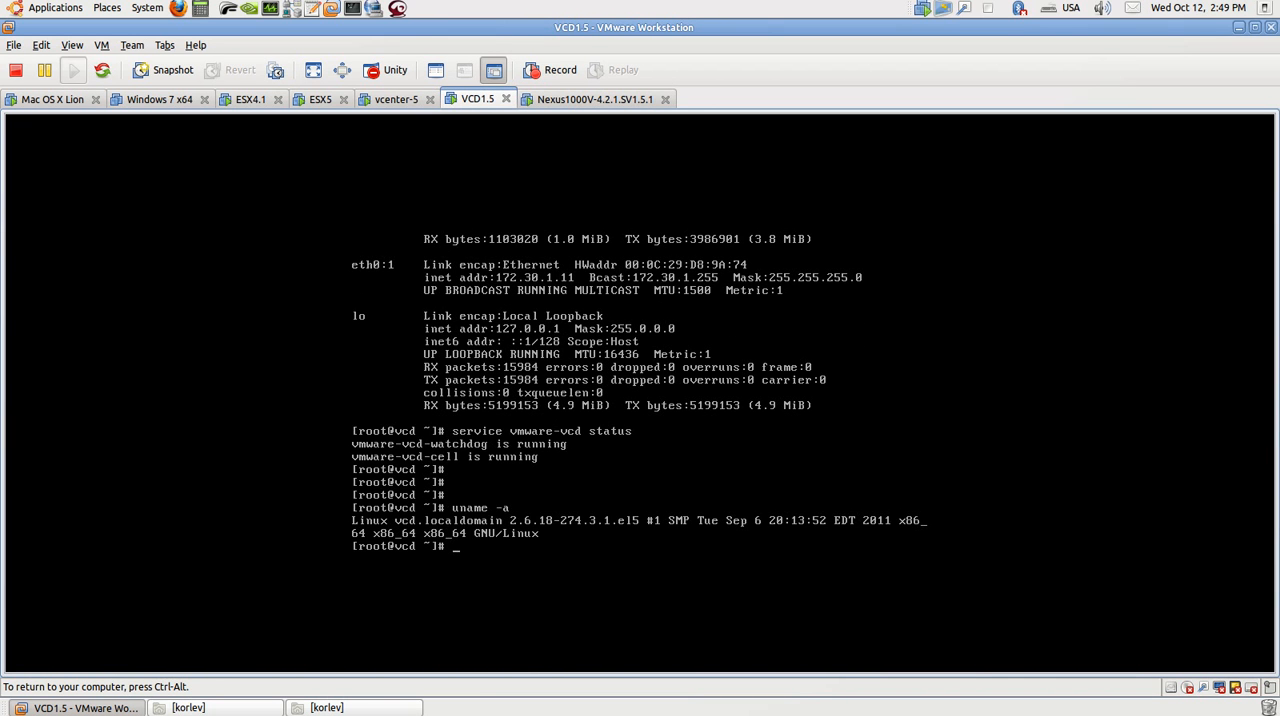
# Step: Check the vCloud Director service with service vmware-vcd status in the VCD1.5 console
pyautogui.press('Up')
pyautogui.press('Up')
pyautogui.press('Return')
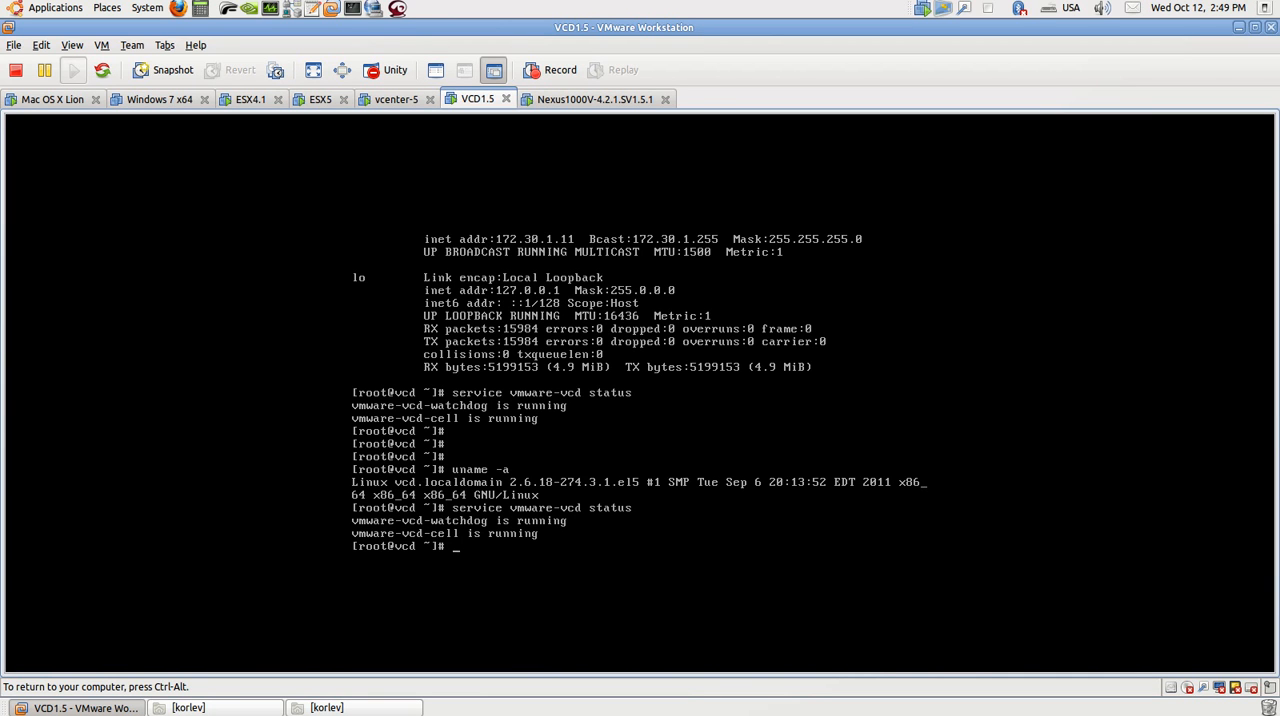
# Step: Display the VCD1.5 machine's network interface configuration with ifconfig
pyautogui.press('Up')
pyautogui.press('Up')
pyautogui.press('Up')
pyautogui.press('Up')
pyautogui.press('Return')
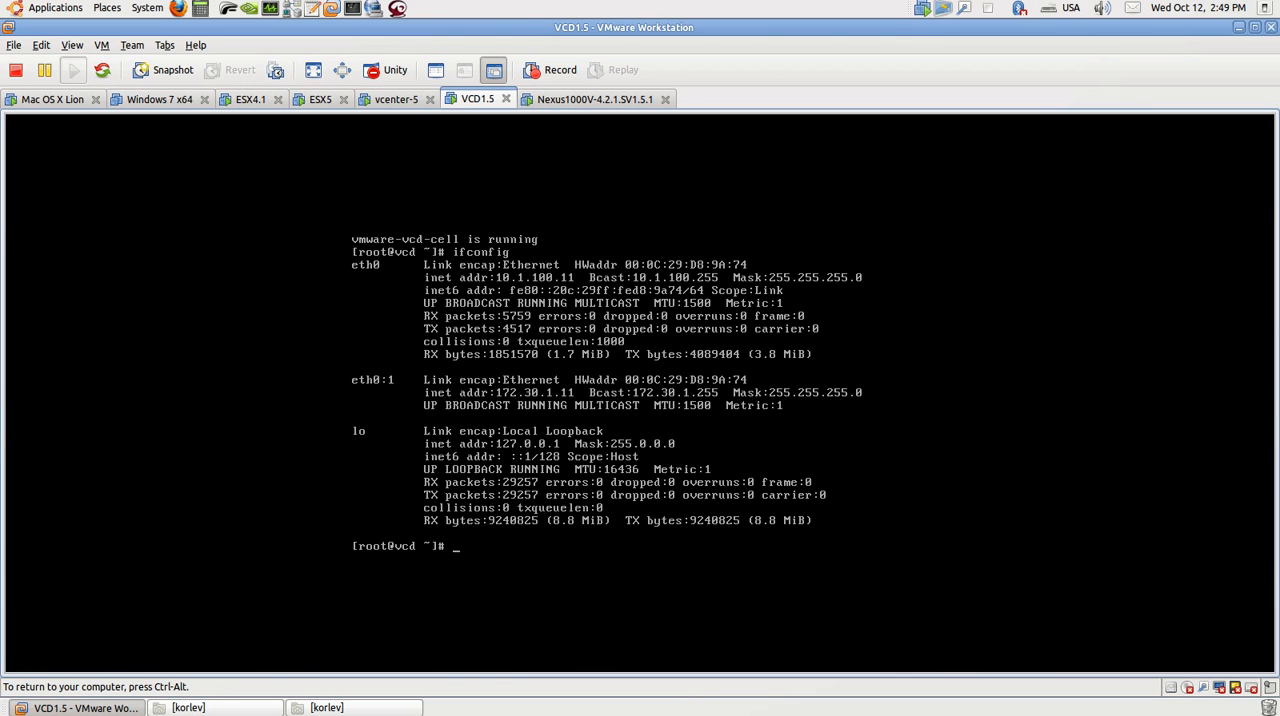
# Step: Review the hardware in the VCD1.5 virtual machine's settings and close them without saving
pyautogui.hotkey('ctrl', 'alt')
pyautogui.rightClick(474, 100)
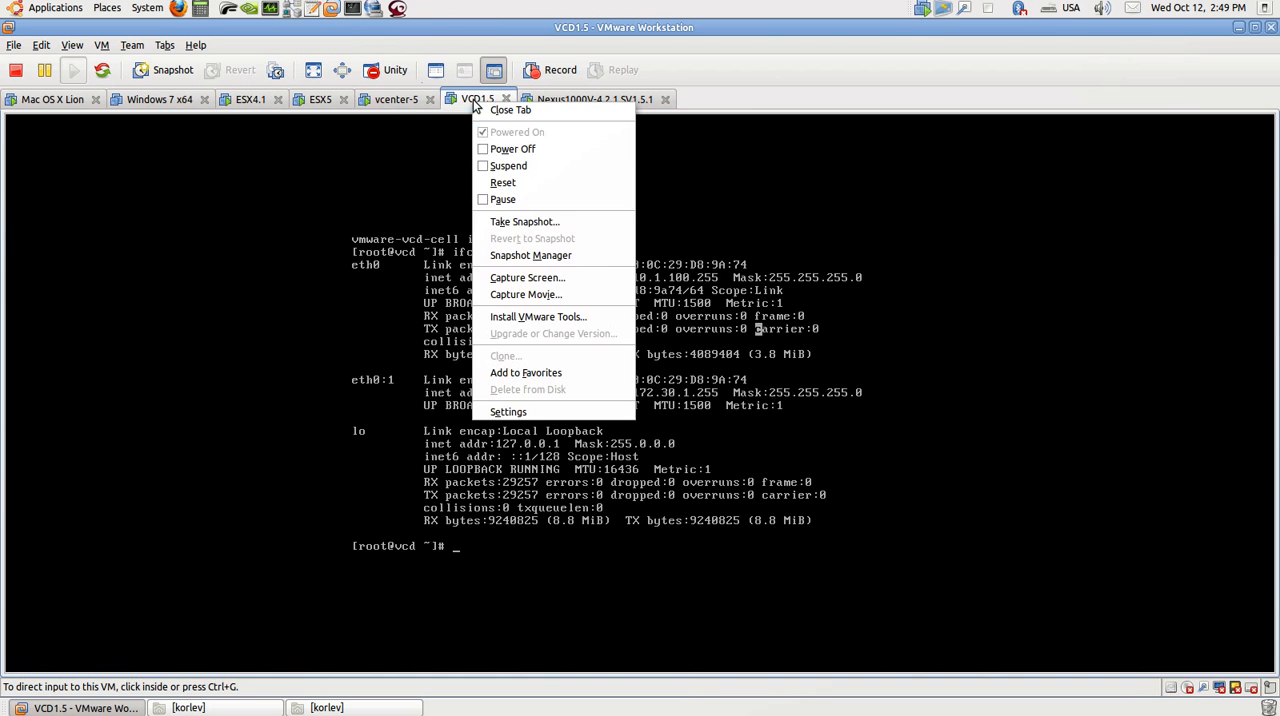
pyautogui.click(526, 413)
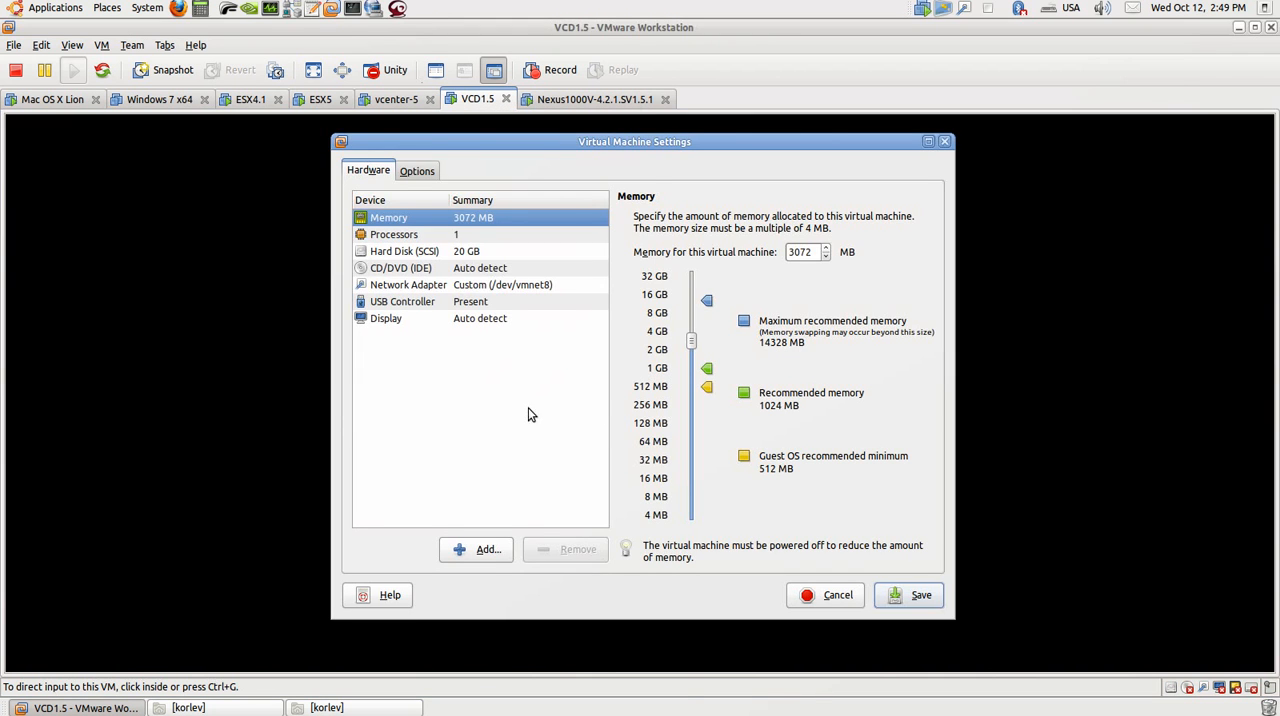
pyautogui.click(818, 600)
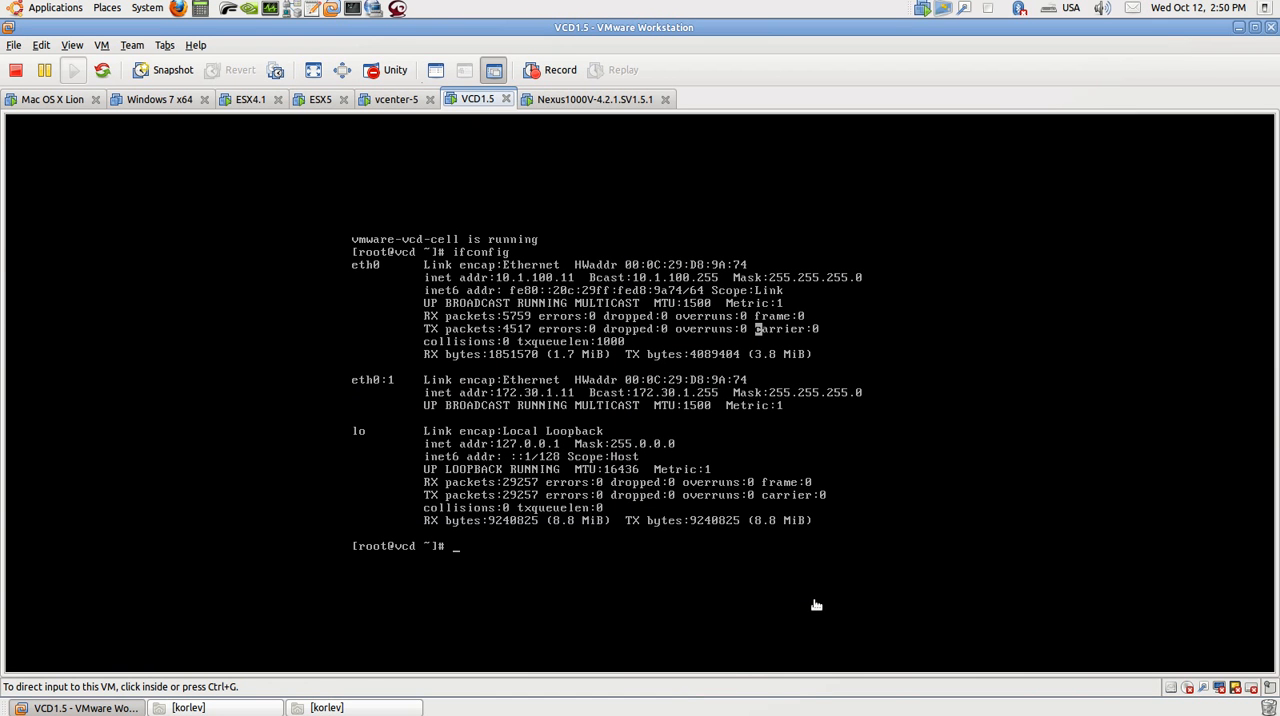
# Step: On the vcenter-5 machine, bring up the VMware vCloud Director window and view its Datastores and vCenters listings
pyautogui.click(395, 100)
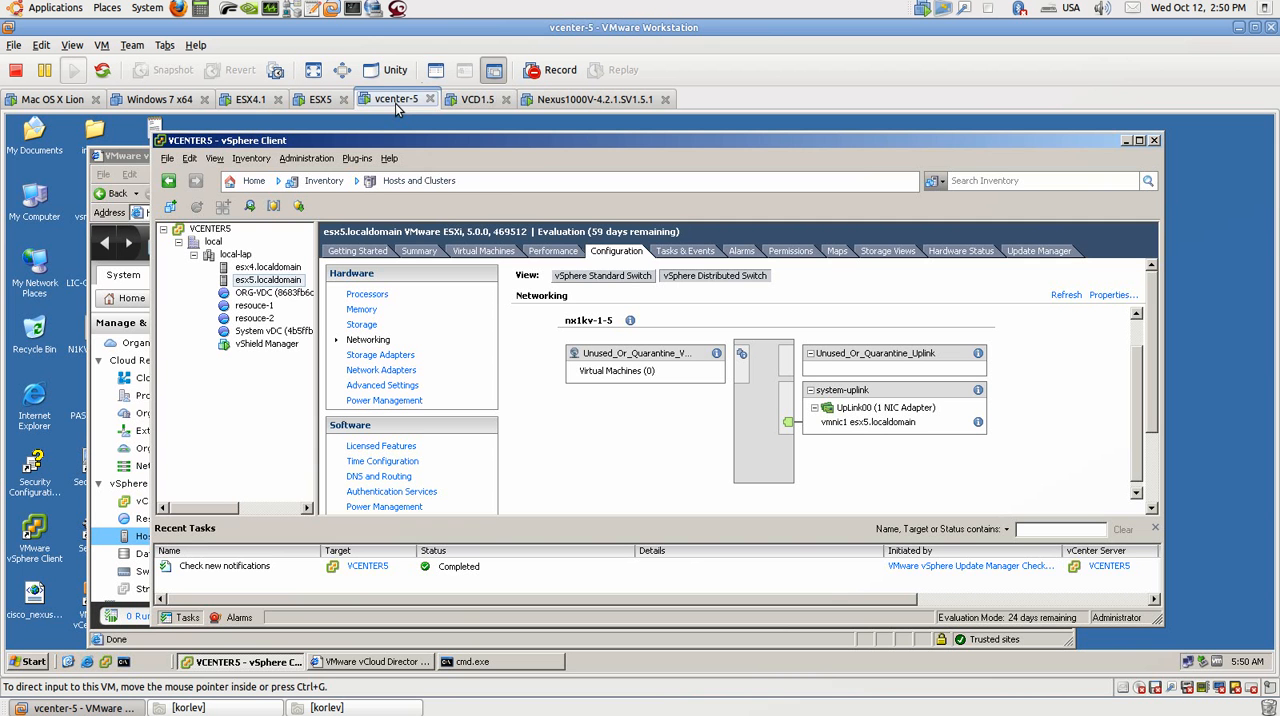
pyautogui.moveTo(524, 141); pyautogui.dragTo(548, 147)
pyautogui.click(150, 158)
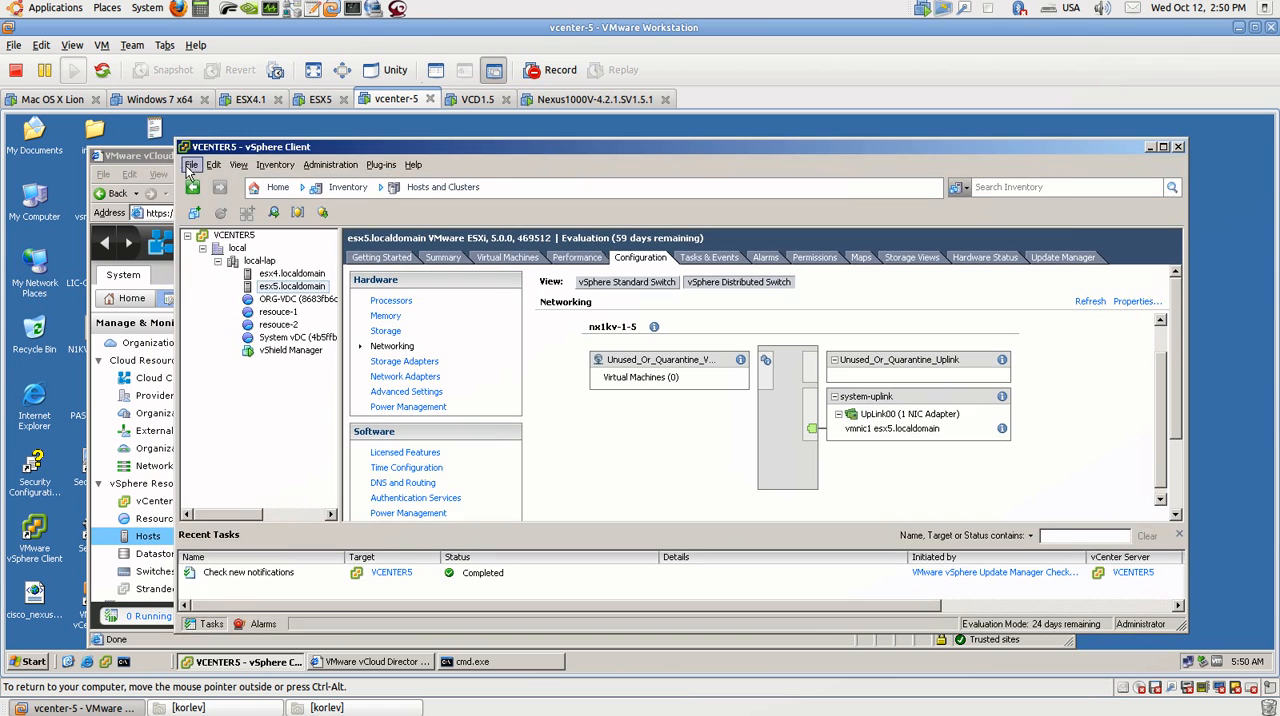
pyautogui.click(340, 213)
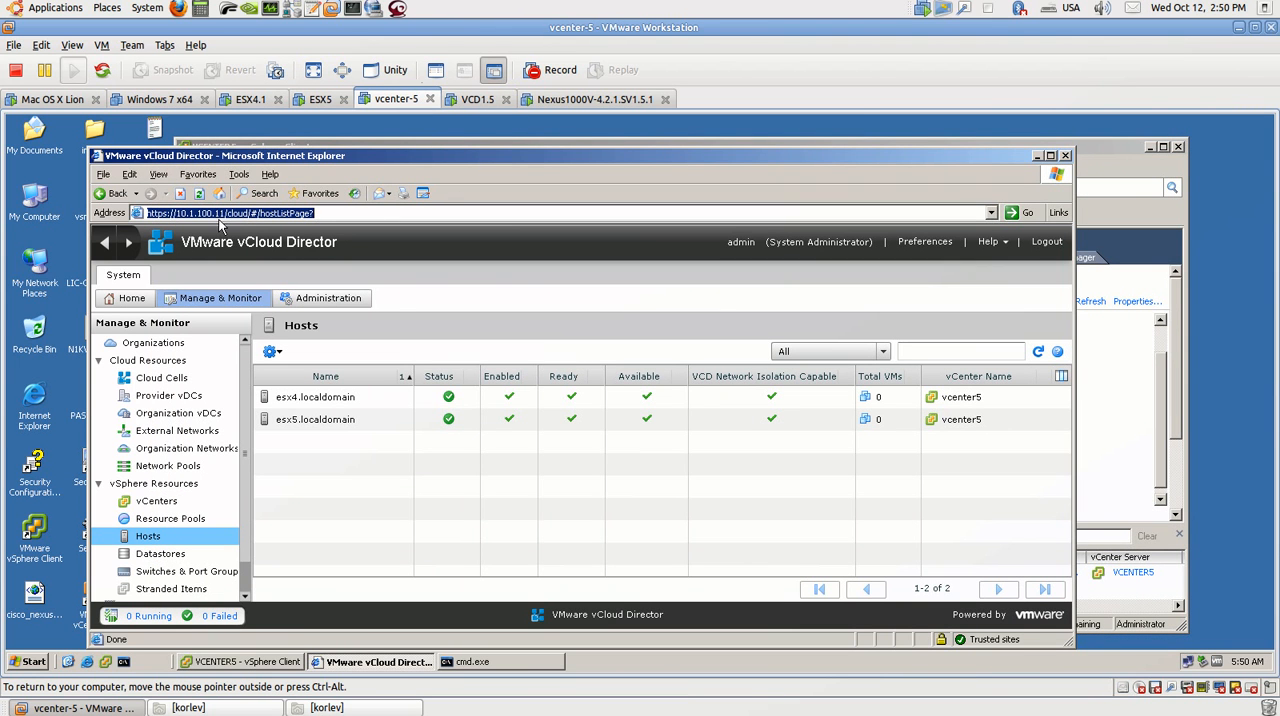
pyautogui.click(185, 555)
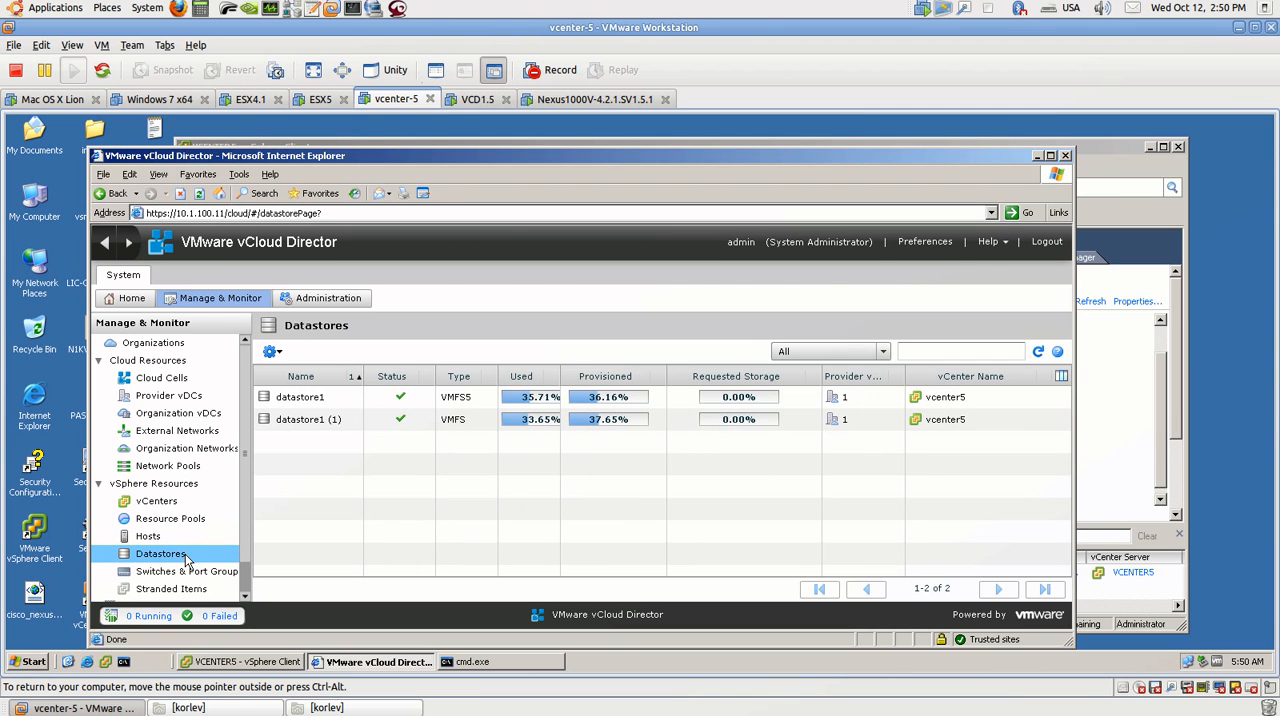
pyautogui.click(175, 505)
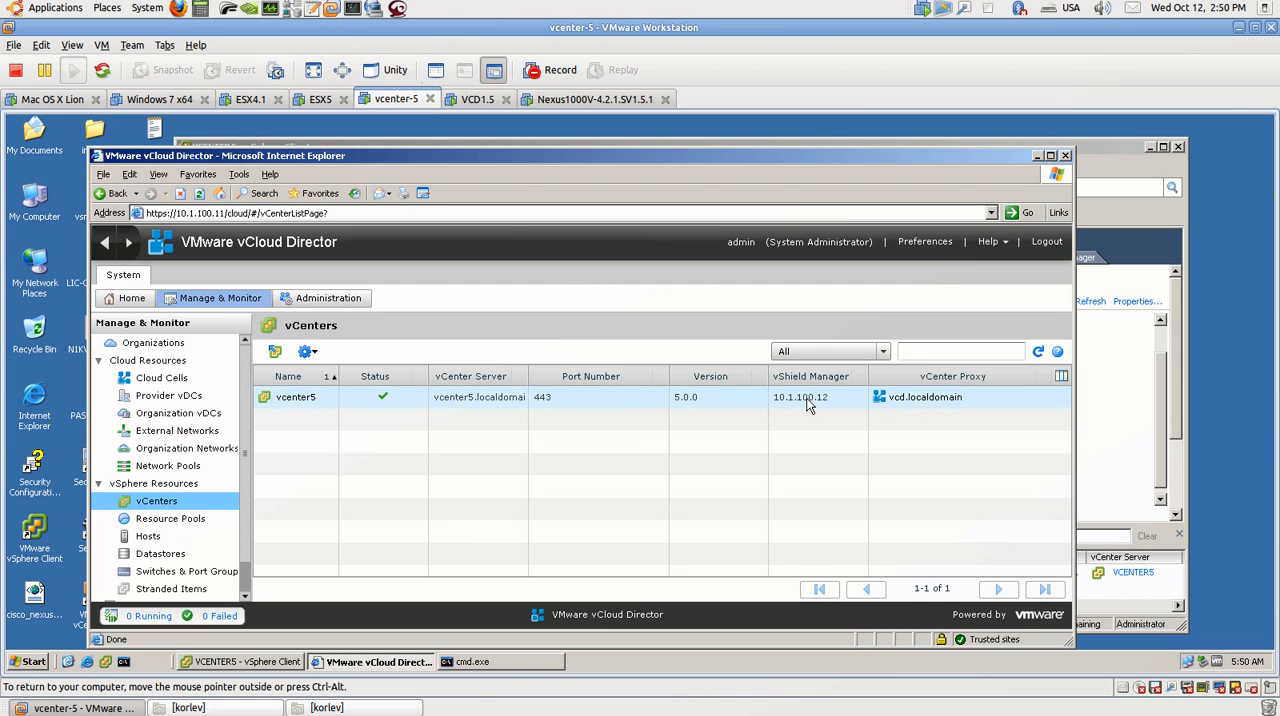
# Step: Return to the vSphere Client and view the summary of the vShield Manager virtual machine
pyautogui.click(1095, 149)
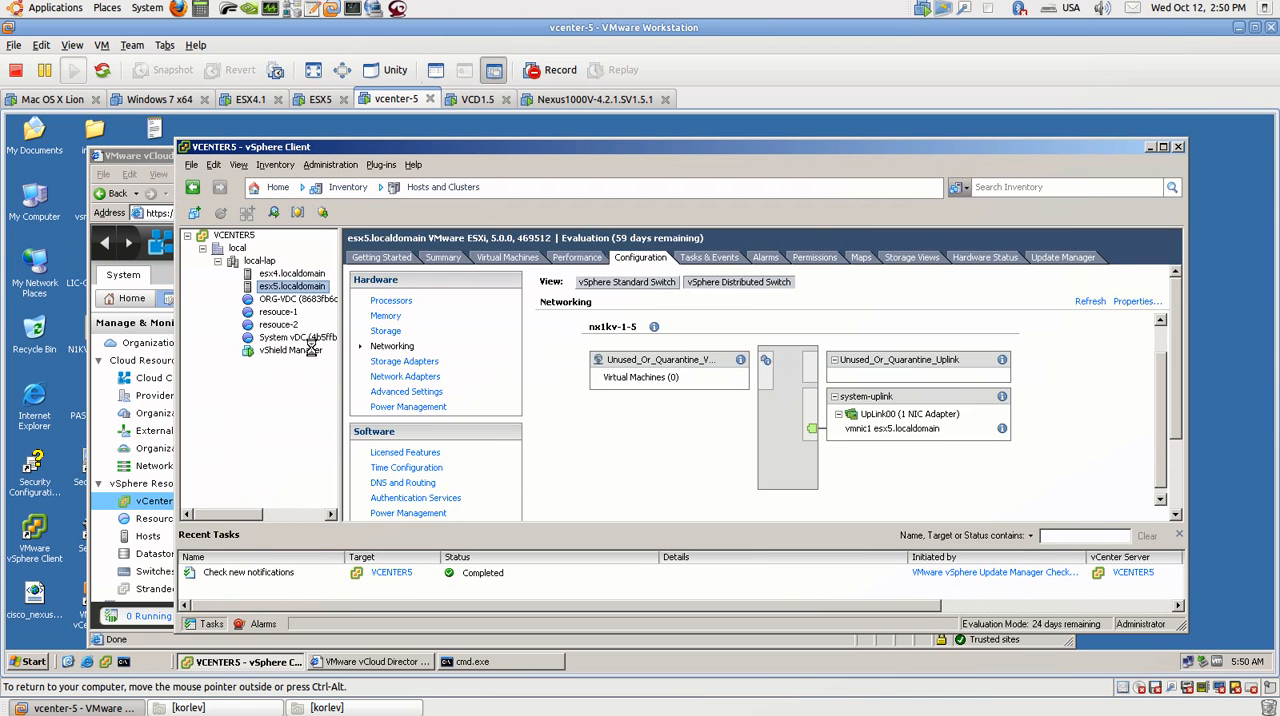
pyautogui.click(310, 350)
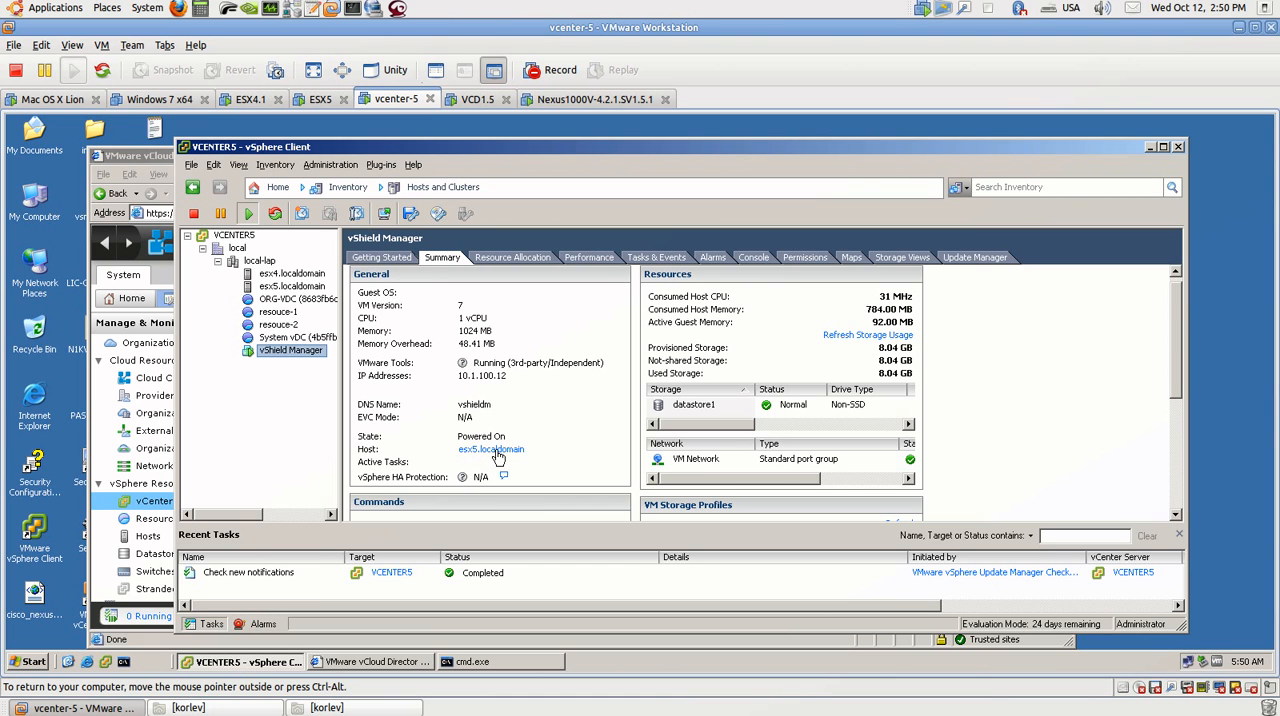
# Step: Show the ESX5 machine's console and return to the vcenter-5 machine
pyautogui.click(320, 99)
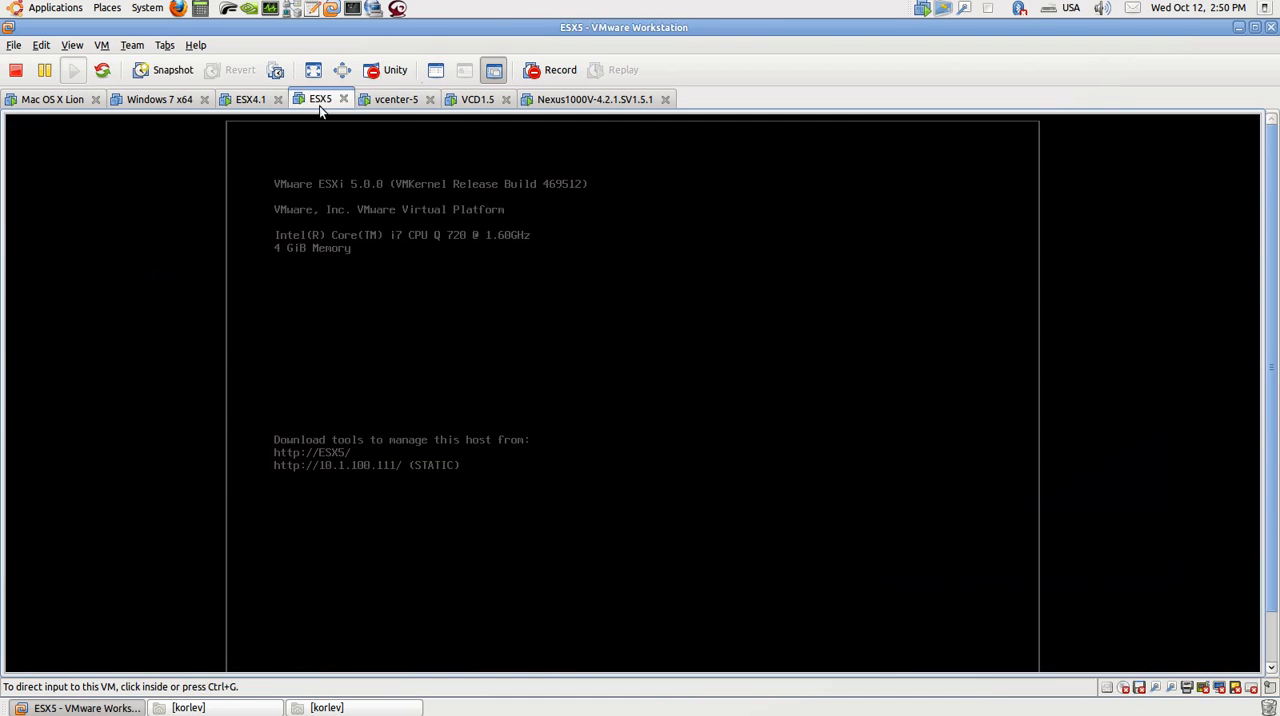
pyautogui.click(393, 100)
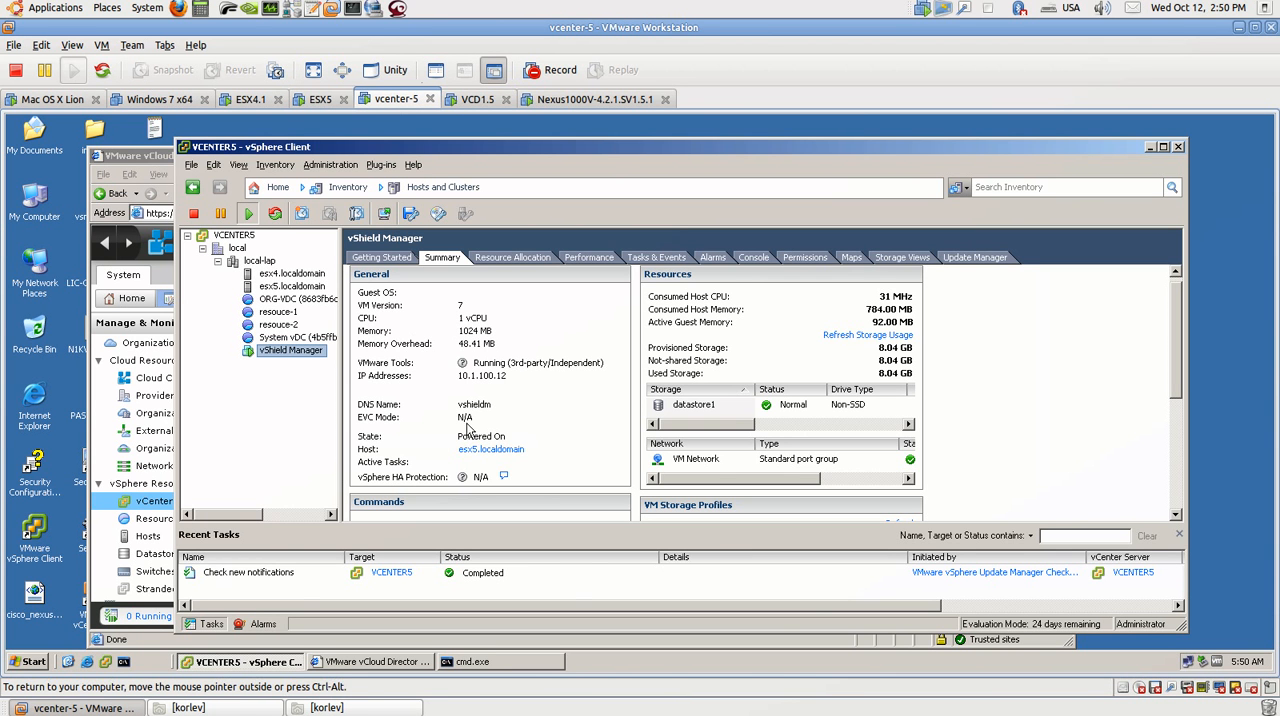
pyautogui.click(318, 99)
pyautogui.click(388, 100)
# Step: Bring up the VMware vCloud Director window and view its Hosts, Datastores, Switches & Port Groups and Network Pools listings
pyautogui.click(166, 163)
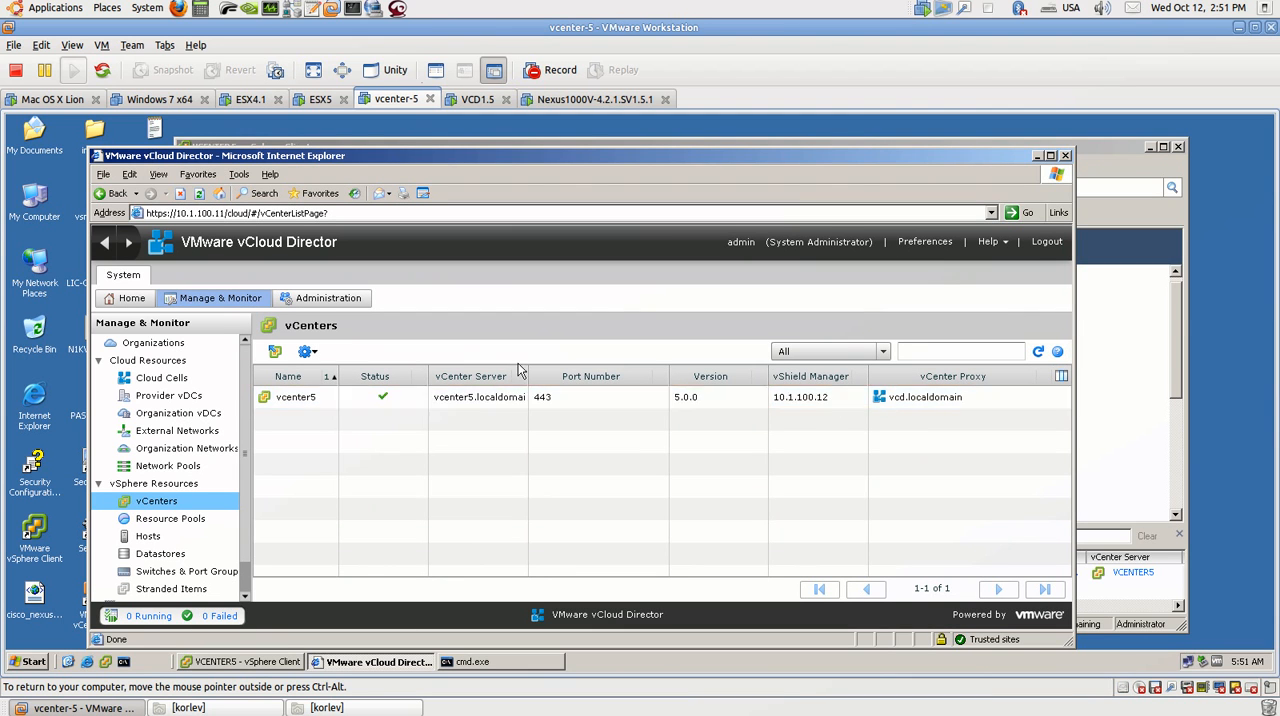
pyautogui.click(156, 542)
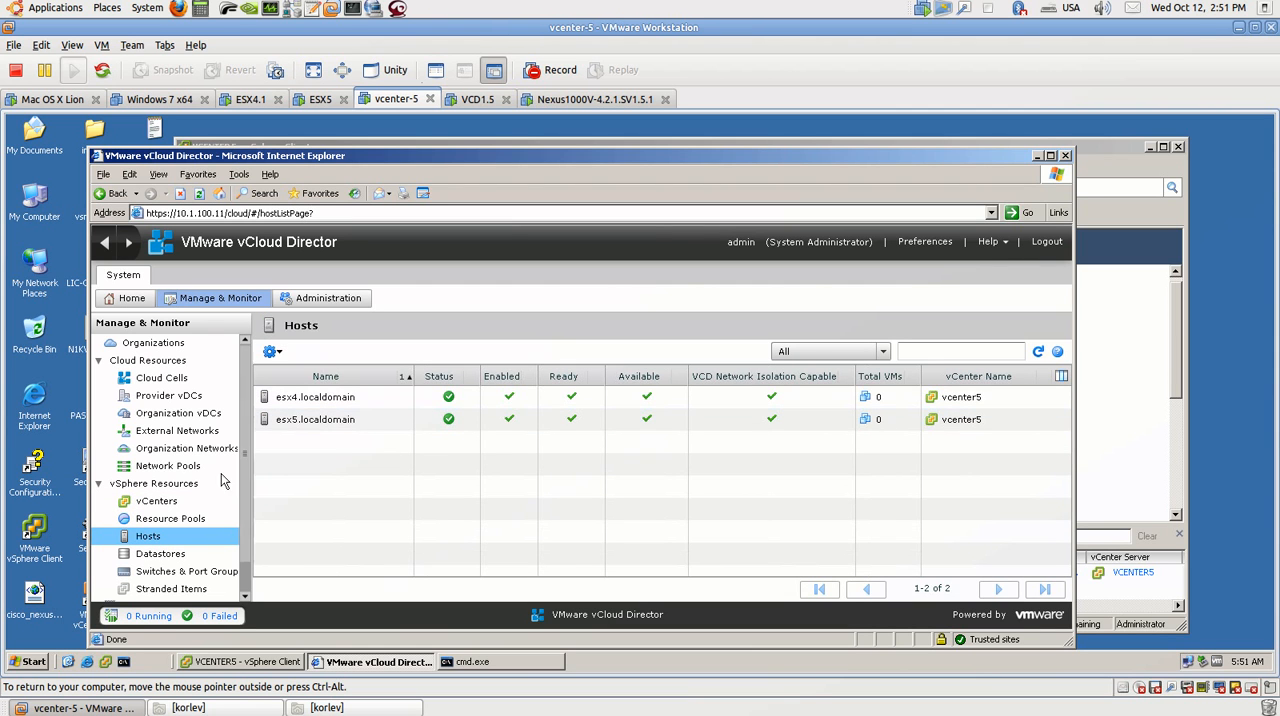
pyautogui.click(164, 556)
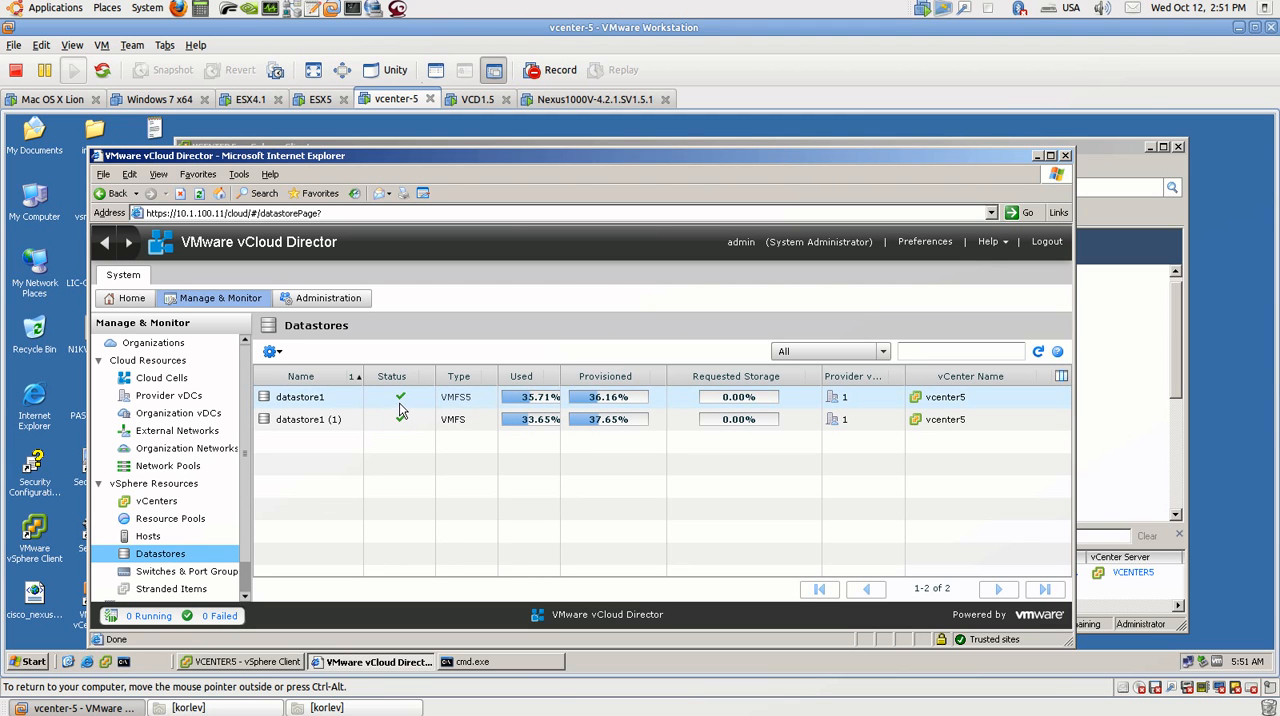
pyautogui.click(213, 578)
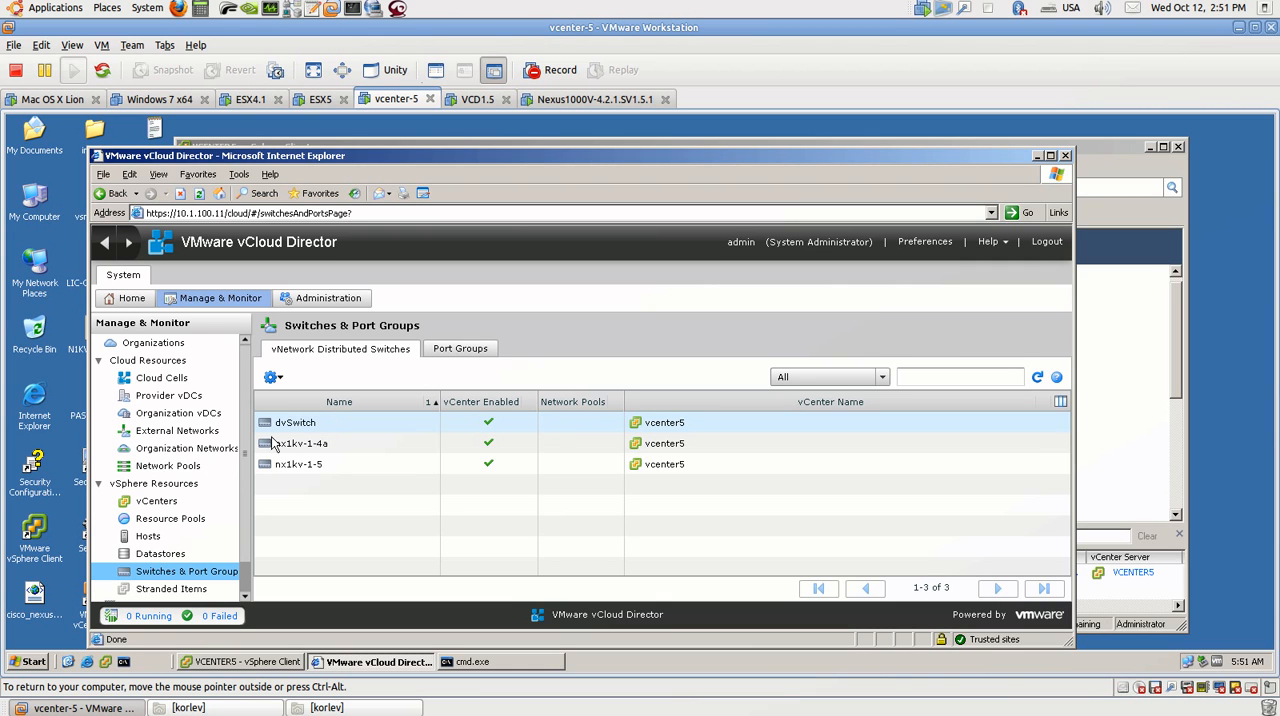
pyautogui.click(182, 467)
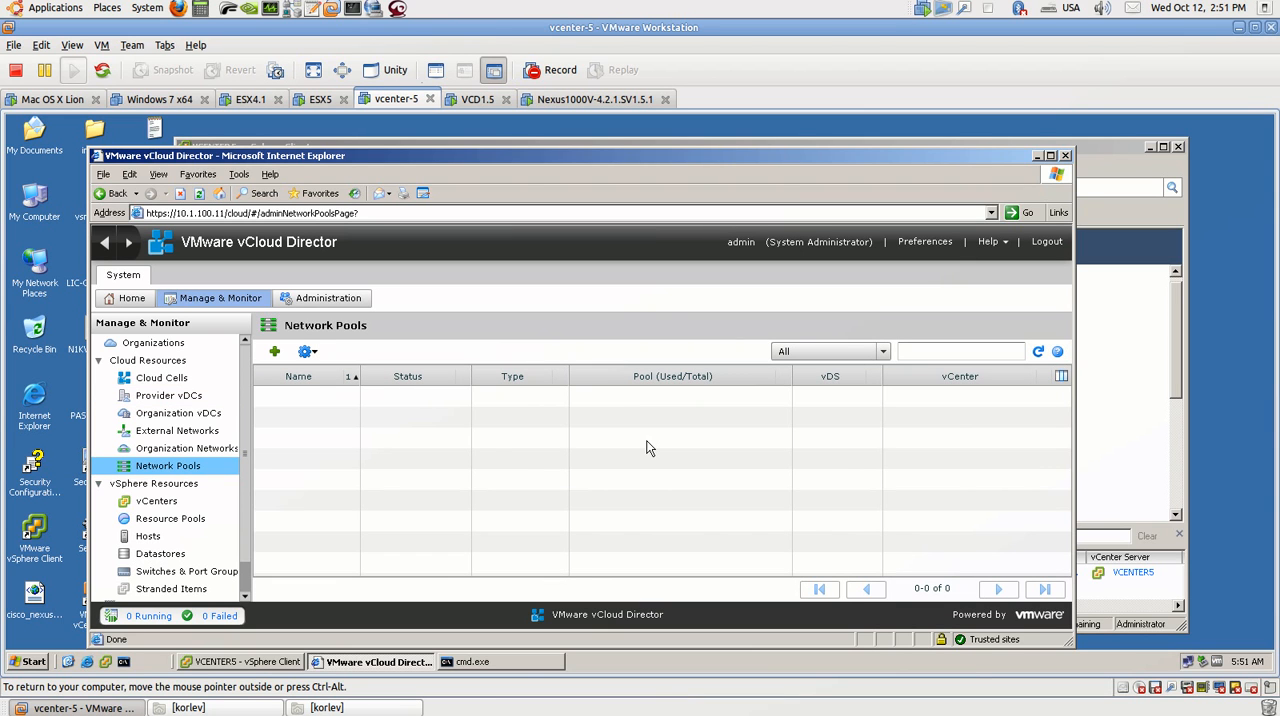
# Step: Unlock the Mac OS X Lion machine with the account password and bring up its Network Utility window
pyautogui.click(50, 100)
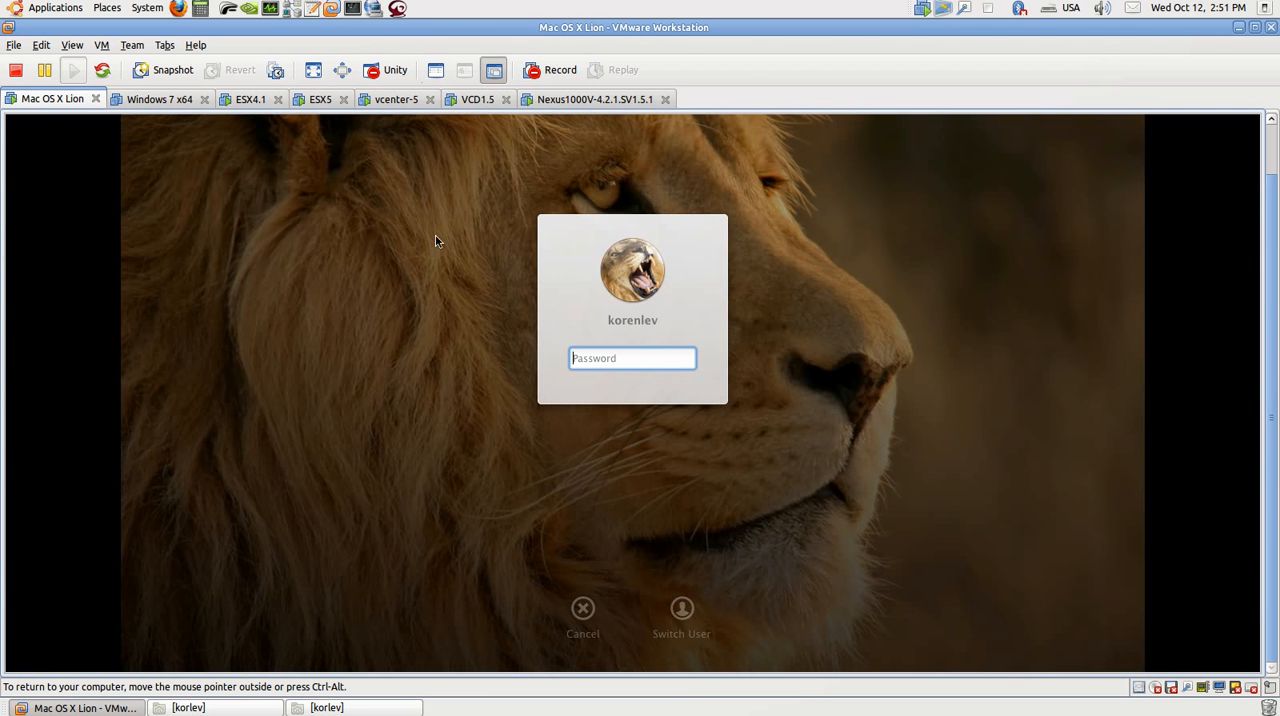
pyautogui.write('********')
pyautogui.press('Return')
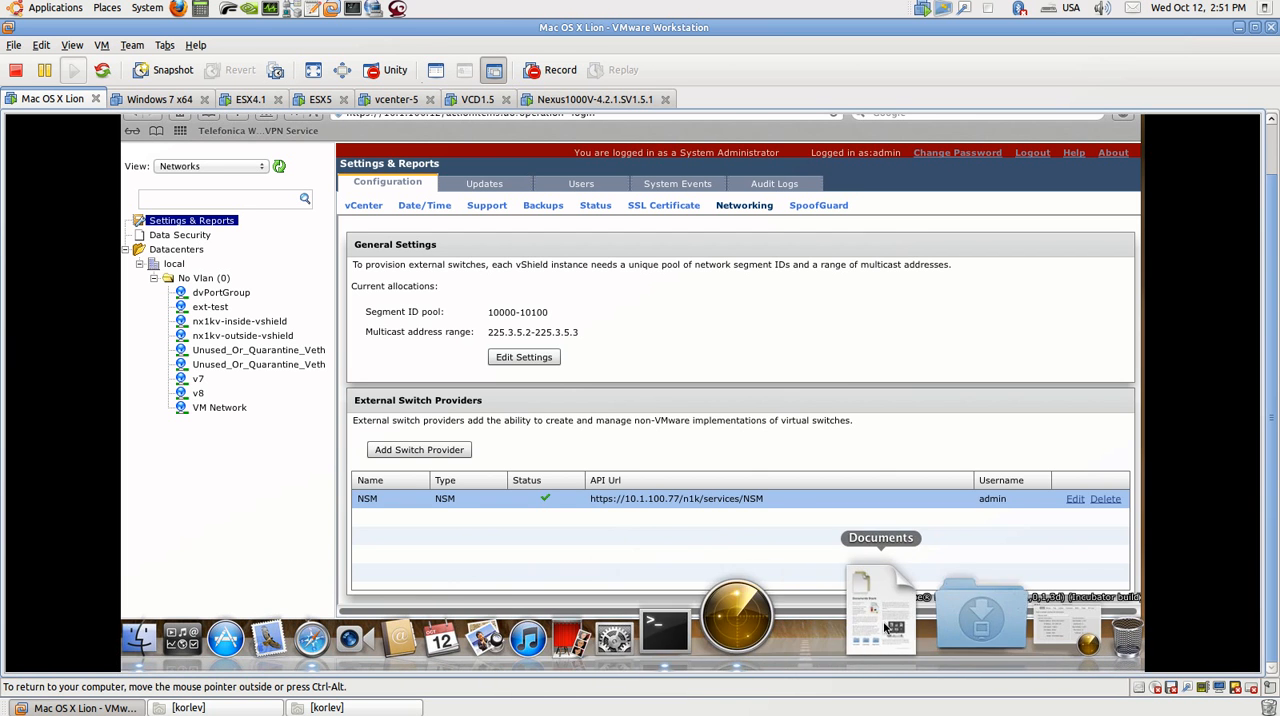
pyautogui.click(818, 630)
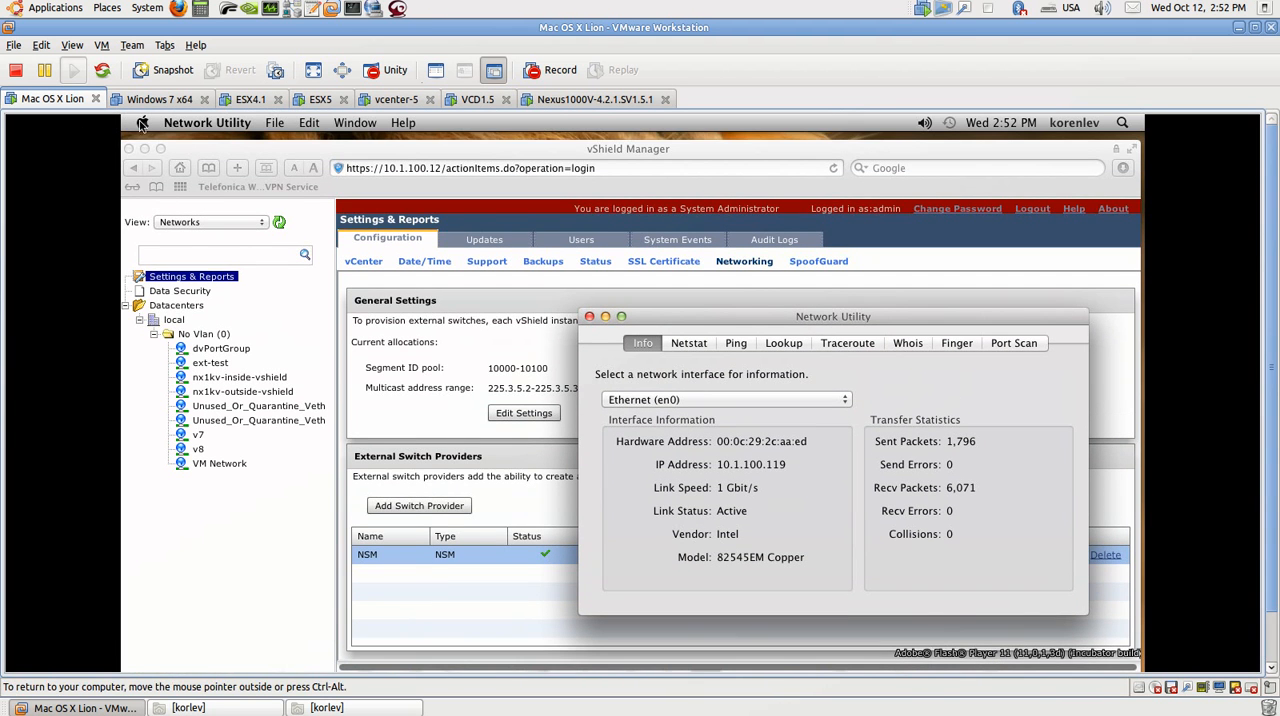
# Step: Review the Mac's memory and system overview in the detailed About This Mac information and close it
pyautogui.click(142, 122)
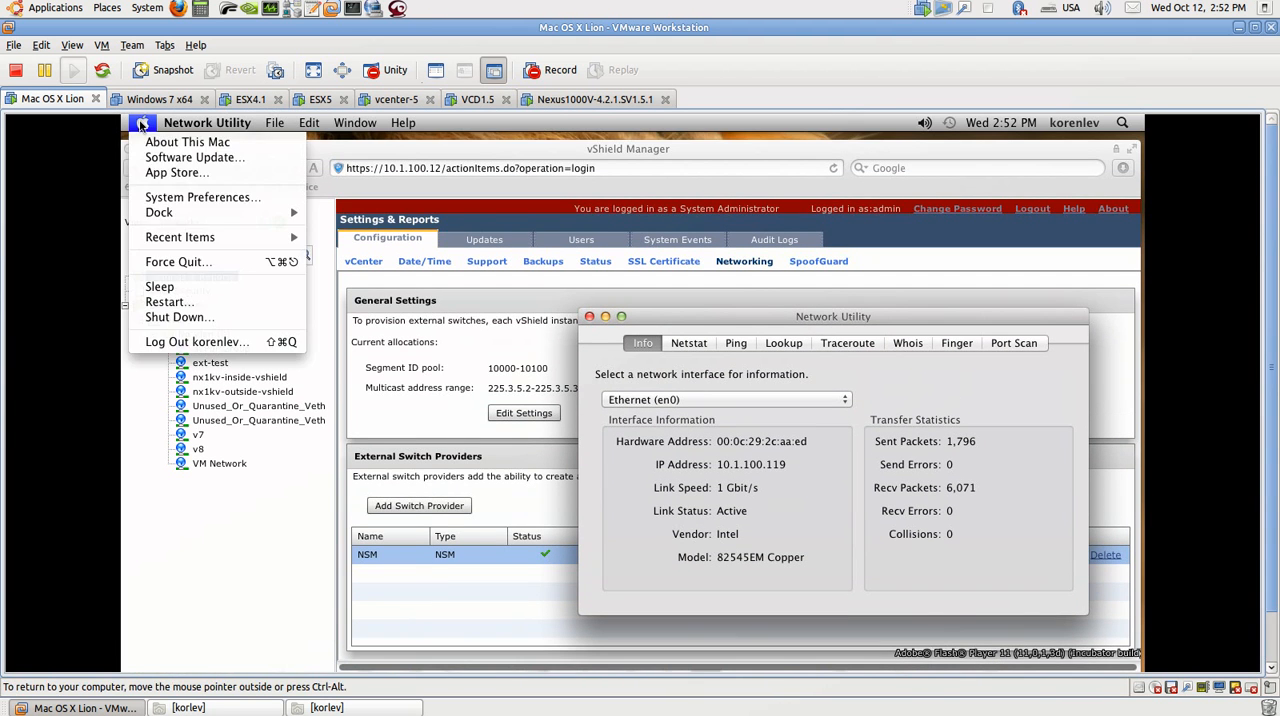
pyautogui.click(138, 145)
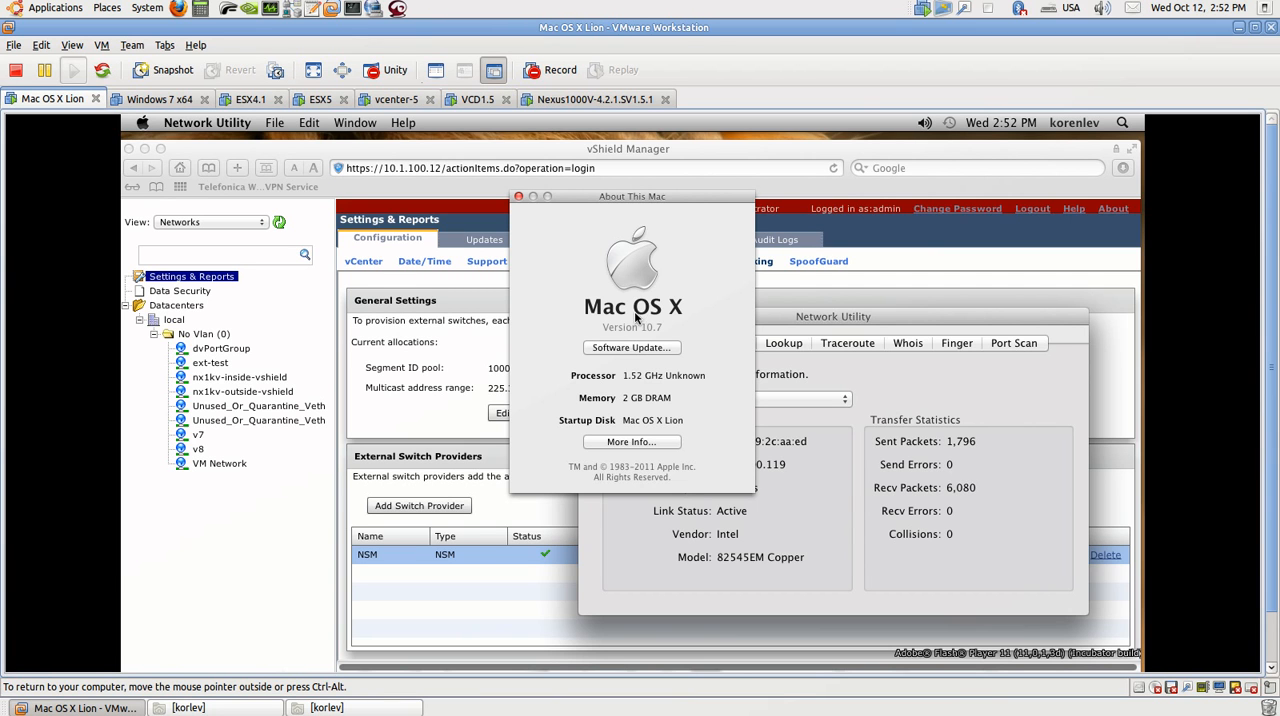
pyautogui.click(632, 443)
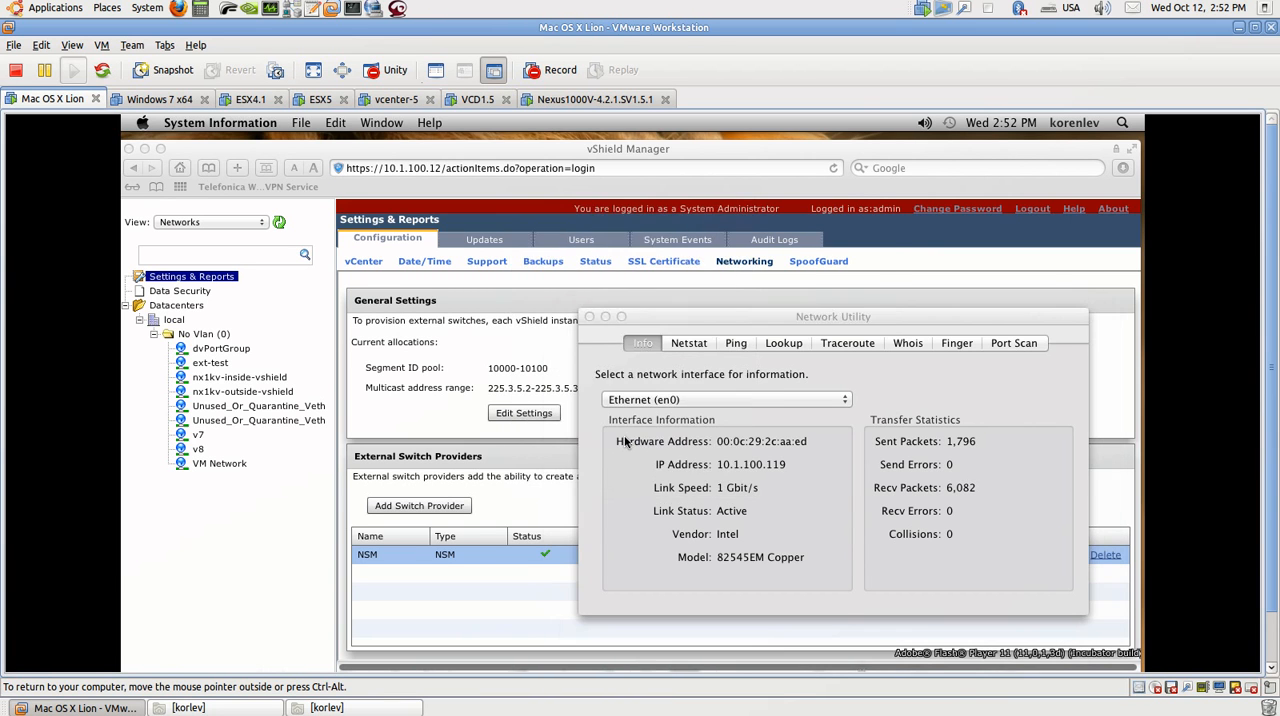
pyautogui.click(552, 185)
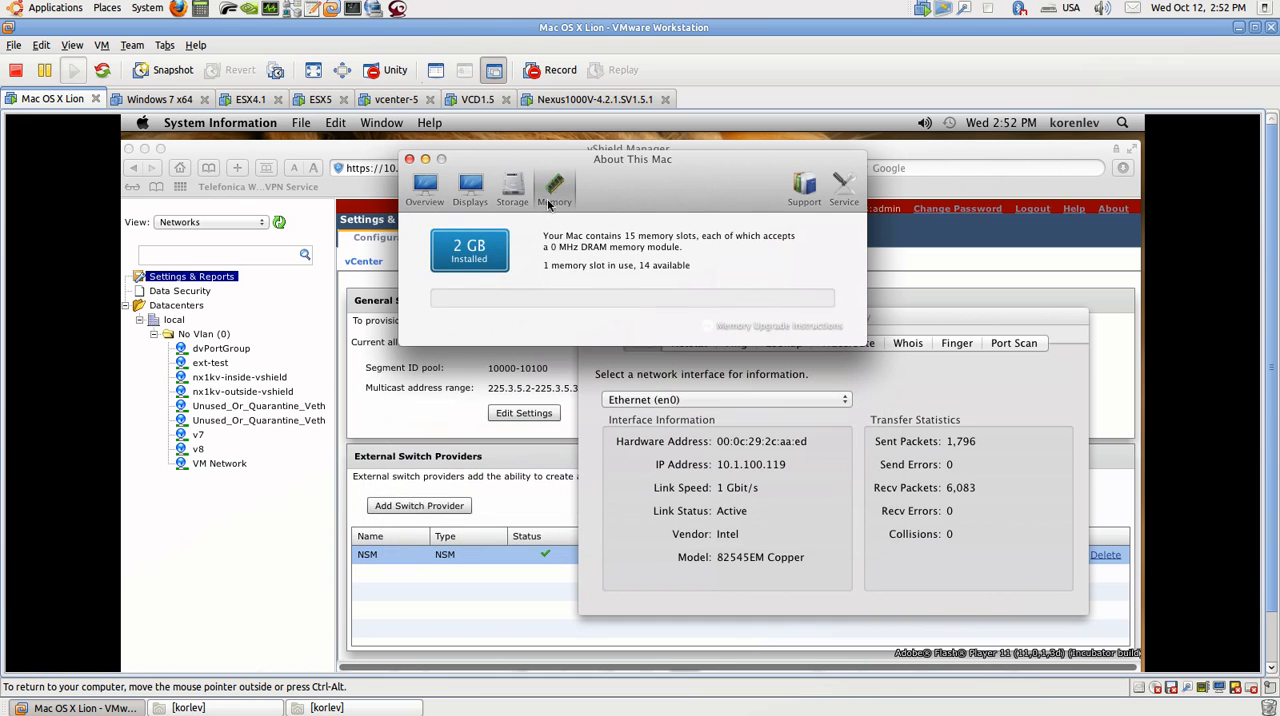
pyautogui.moveTo(642, 265); pyautogui.dragTo(699, 266)
pyautogui.moveTo(597, 265); pyautogui.dragTo(536, 263)
pyautogui.click(422, 190)
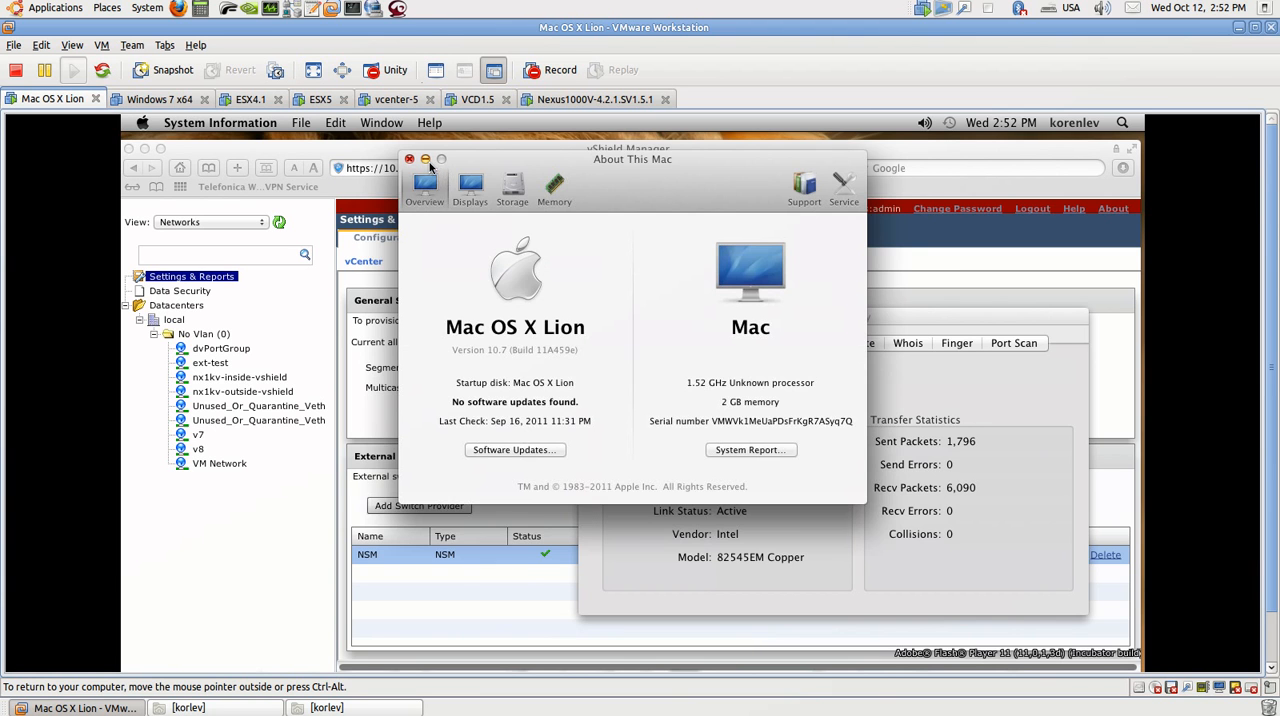
pyautogui.click(409, 159)
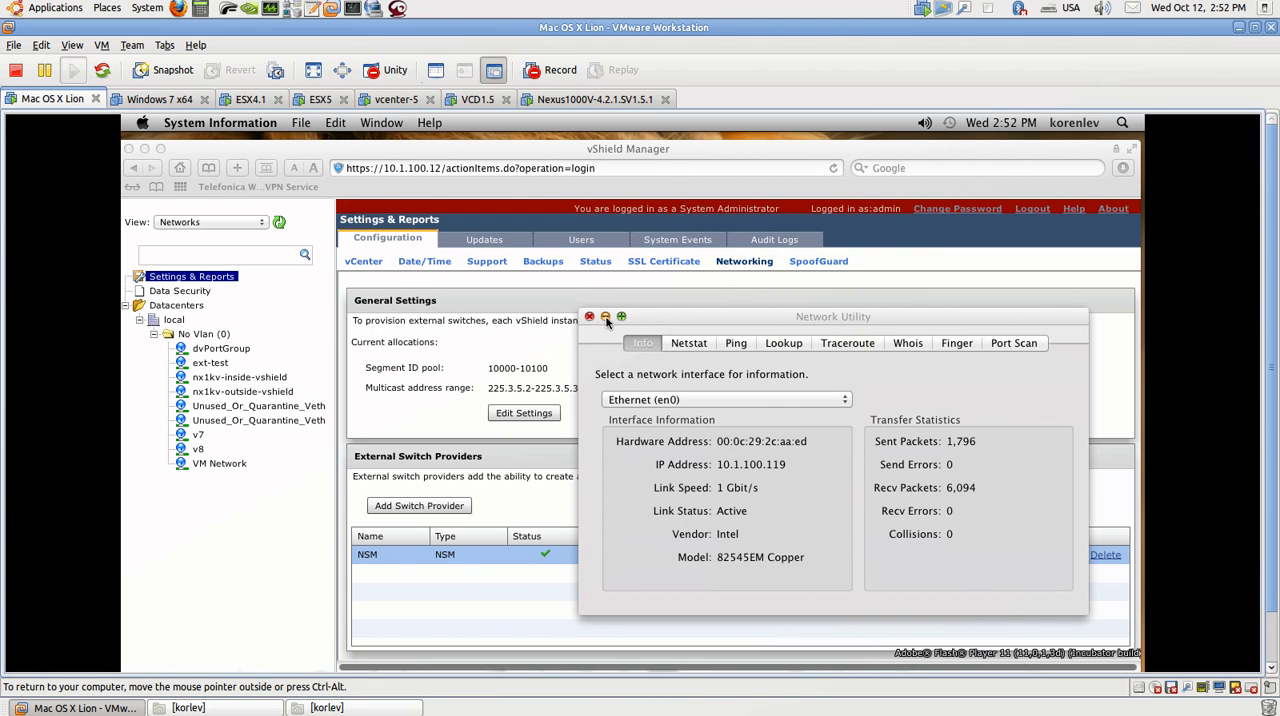
# Step: Minimize Network Utility and reposition the vShield Manager browser window
pyautogui.click(605, 316)
pyautogui.moveTo(741, 158)
pyautogui.mouseDown()
pyautogui.moveTo(755, 150)
pyautogui.moveTo(725, 166)
pyautogui.mouseUp()
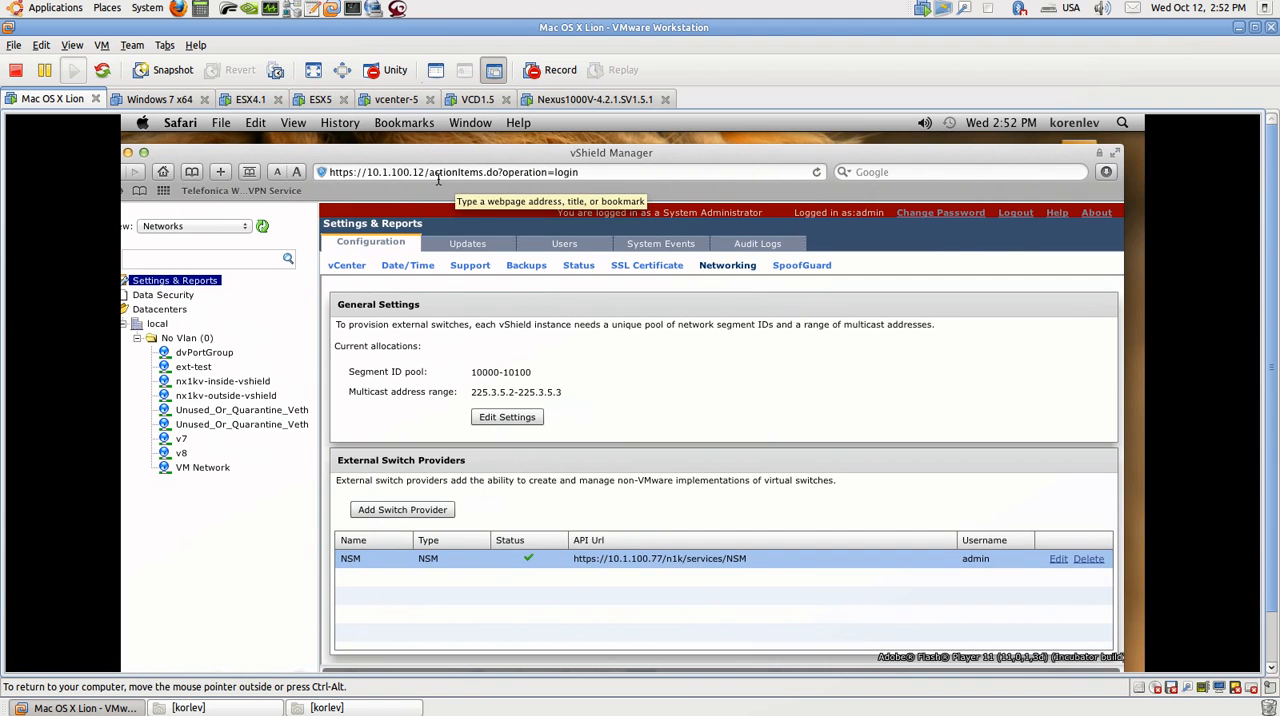
# Step: Show the vSphere Client on vcenter-5, return to vShield Manager on the Mac and select its NSM external switch provider
pyautogui.click(390, 99)
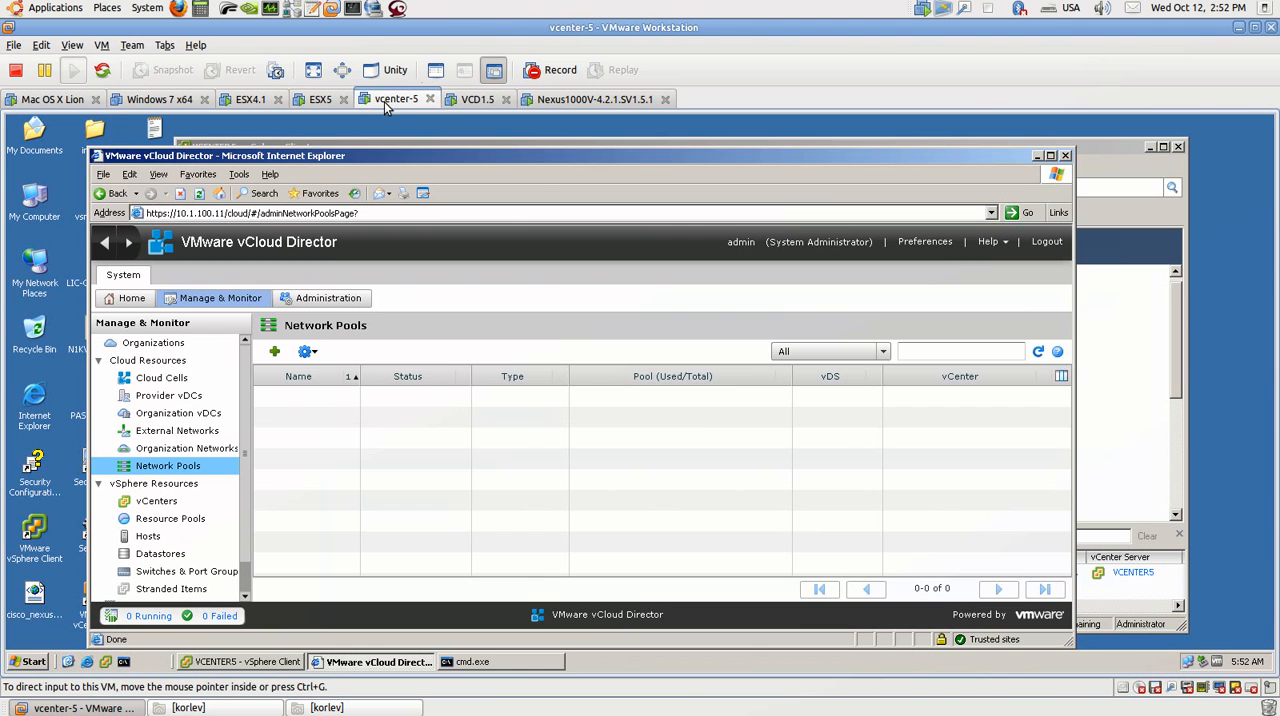
pyautogui.click(336, 145)
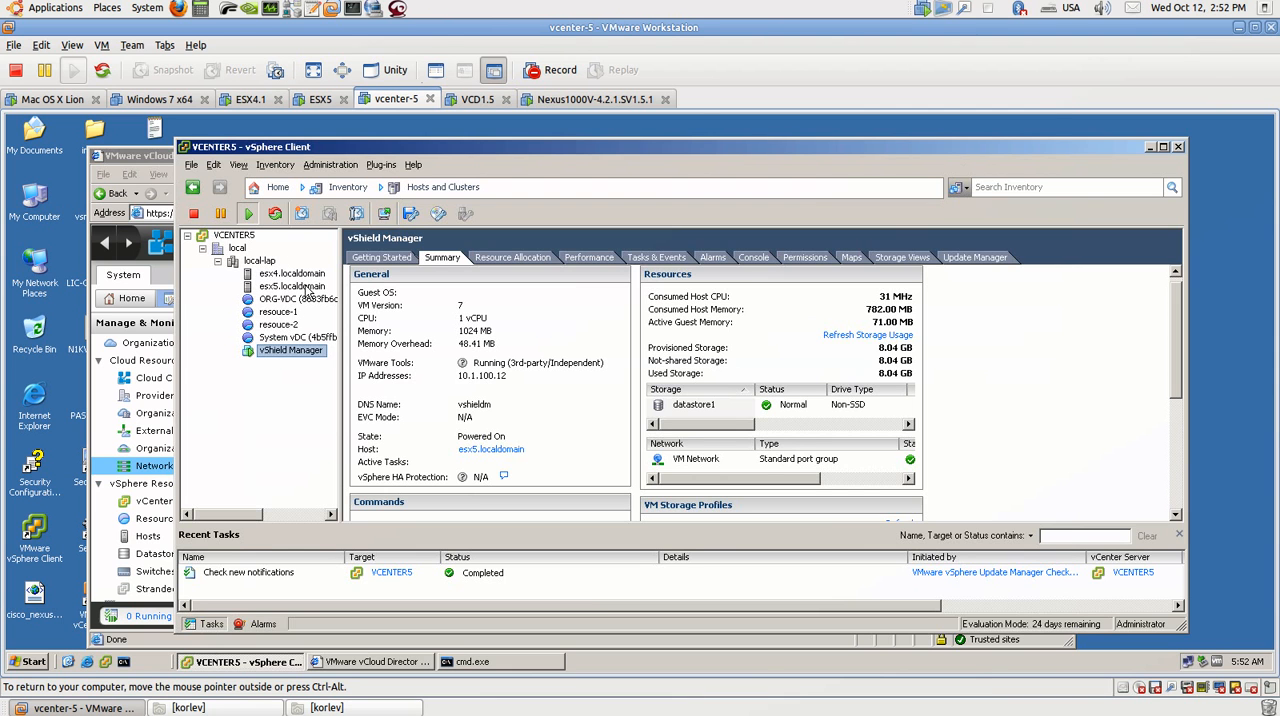
pyautogui.click(55, 100)
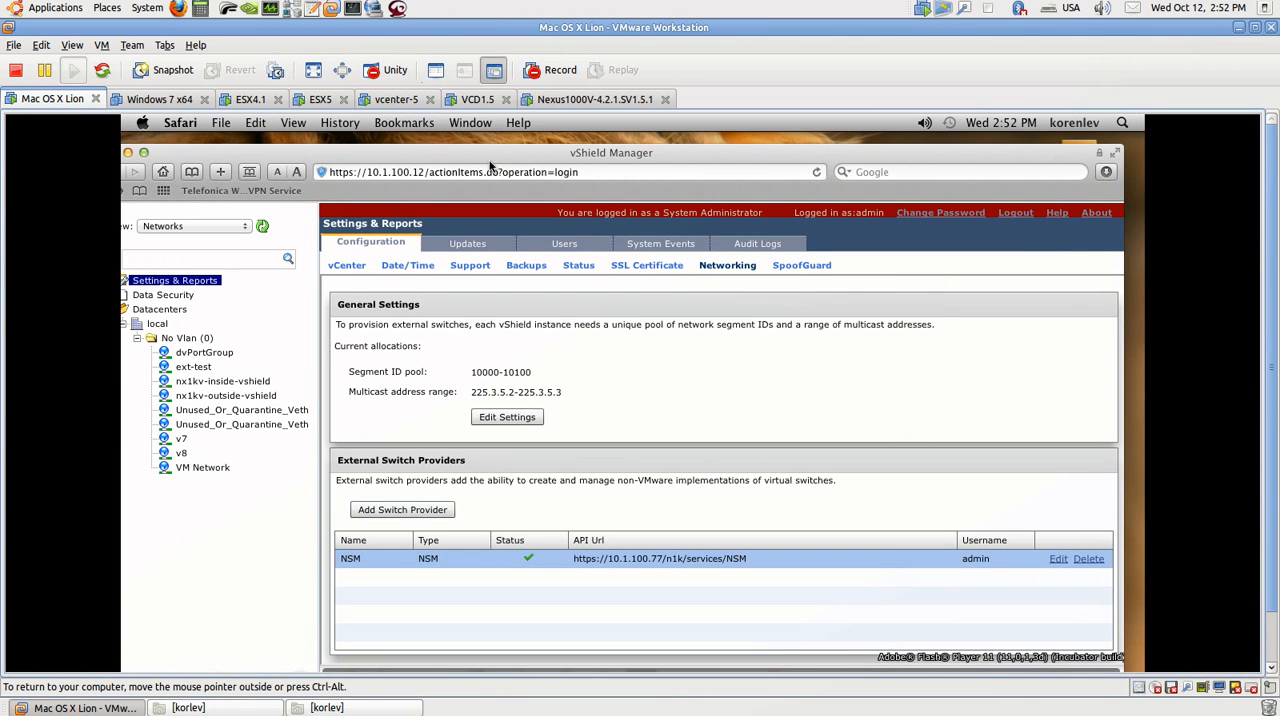
pyautogui.moveTo(492, 157); pyautogui.dragTo(494, 151)
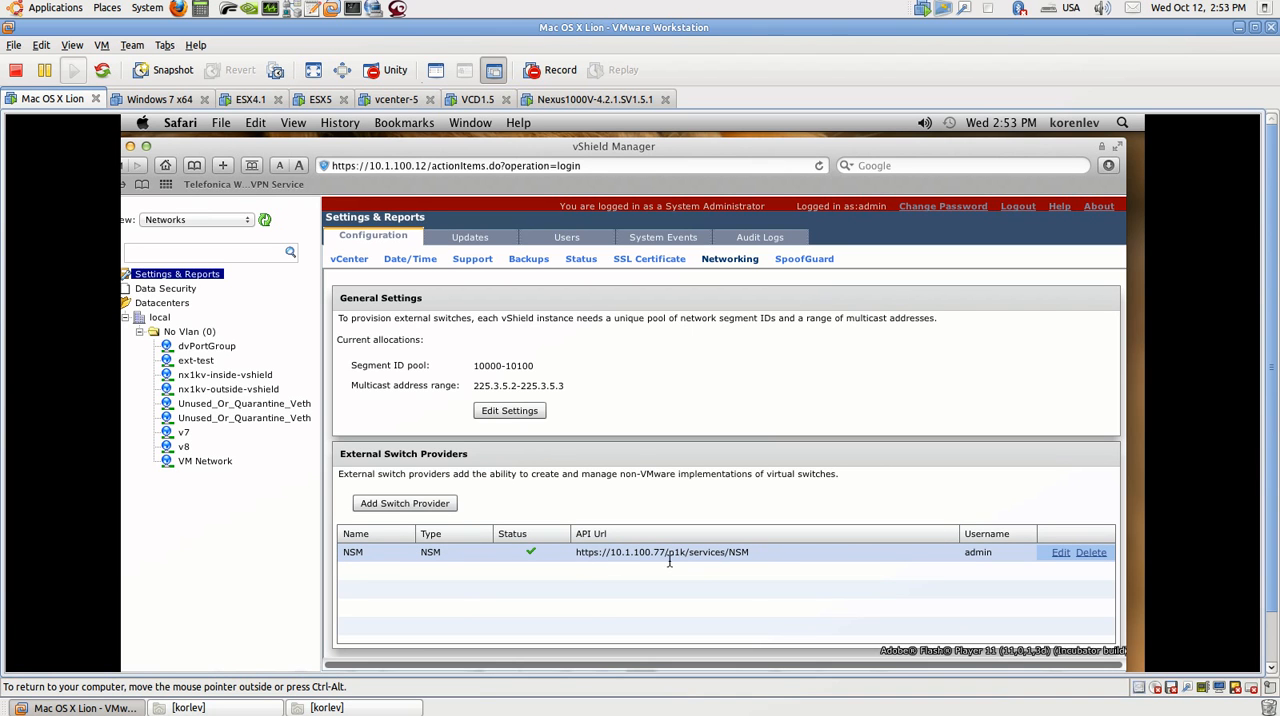
pyautogui.click(718, 562)
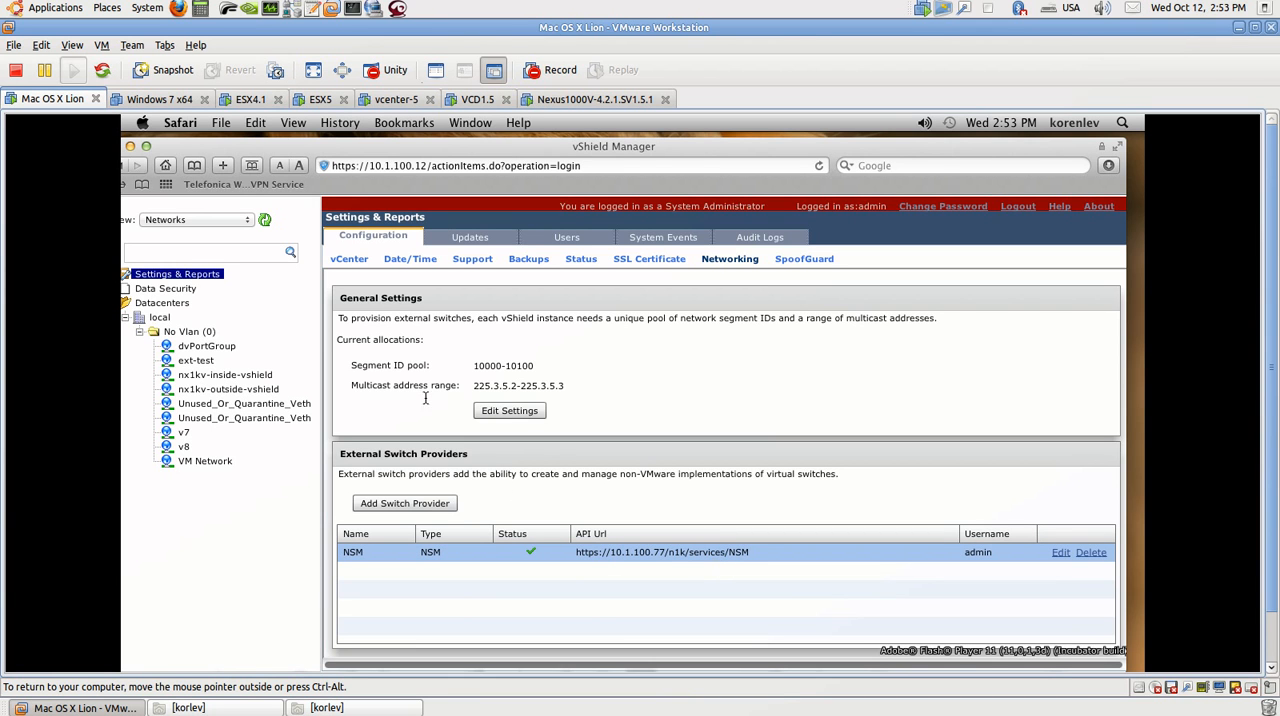
# Step: Show the VCD1.5 console and the vCloud Director window on vcenter-5, and return to the Mac OS X Lion machine
pyautogui.click(474, 101)
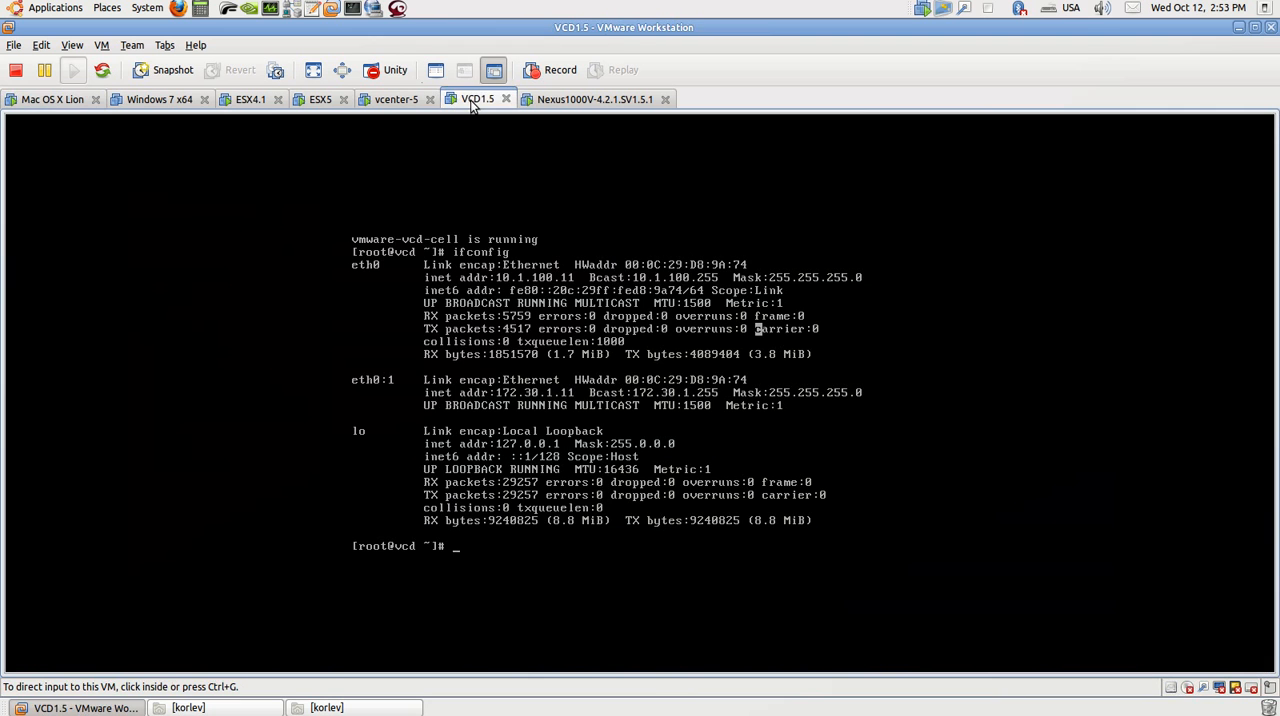
pyautogui.click(392, 102)
pyautogui.click(138, 158)
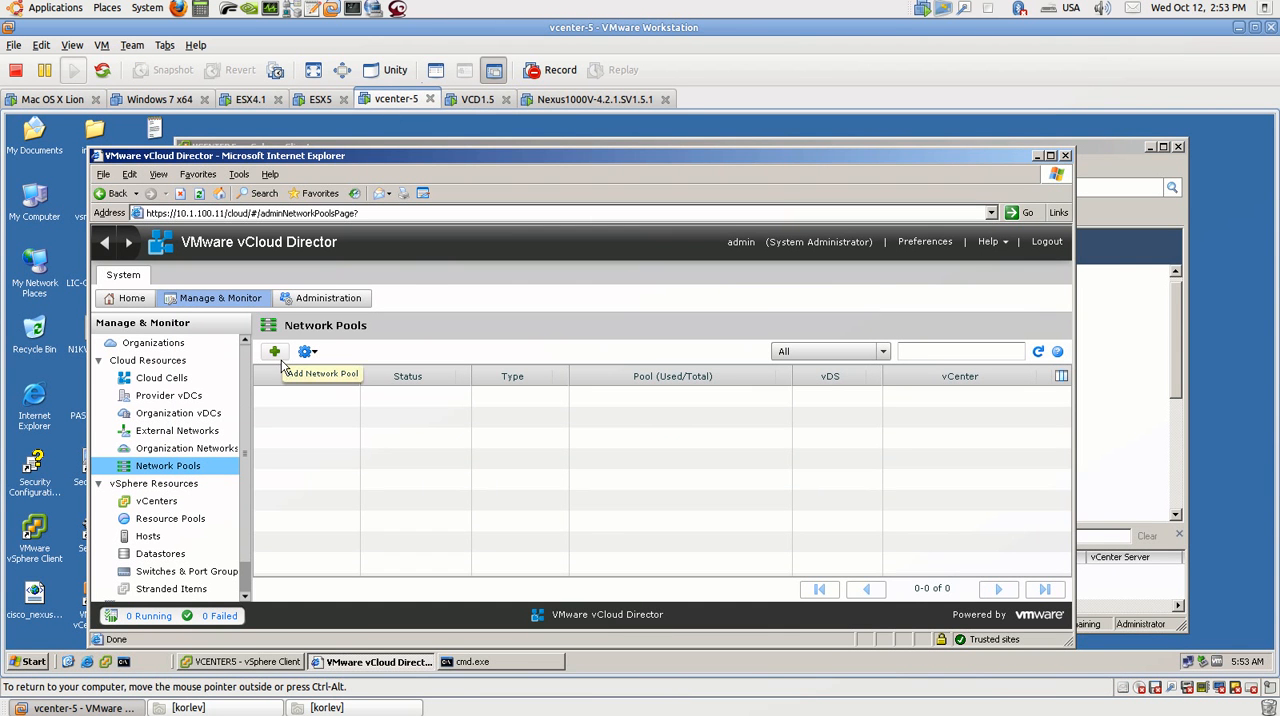
pyautogui.click(52, 99)
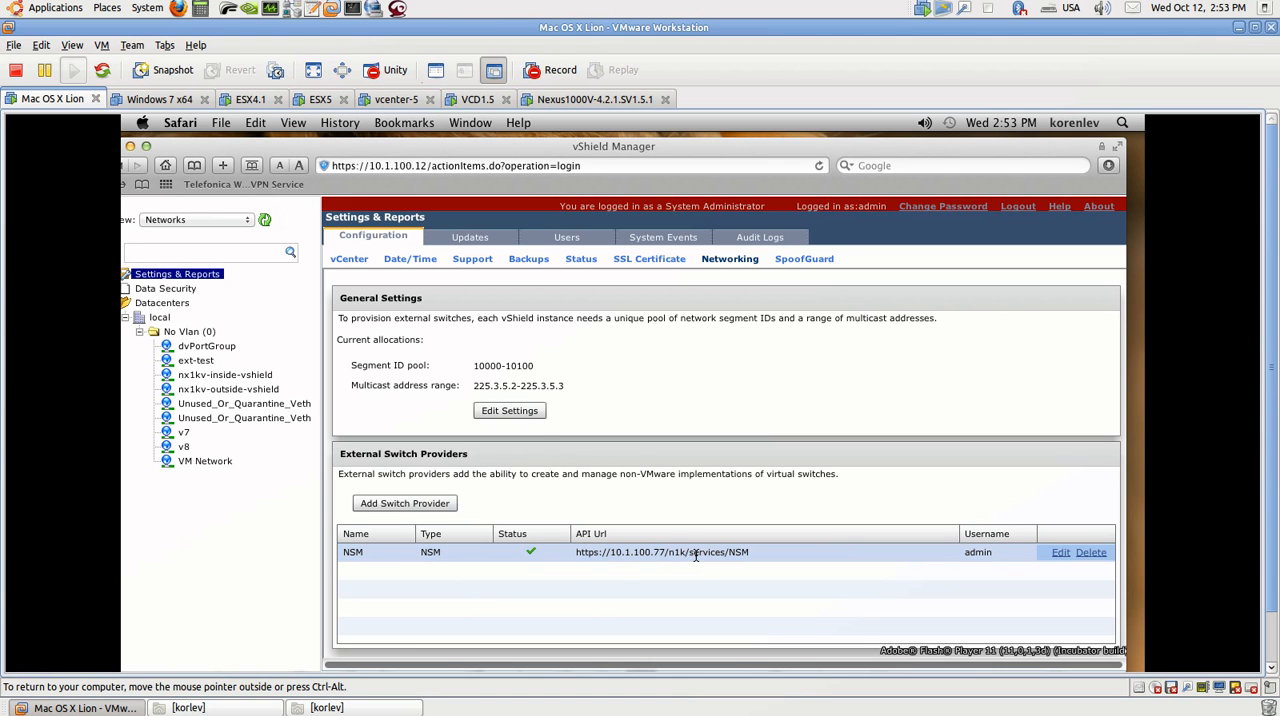
# Step: In the vSphere Client on vcenter-5, view the Networking inventory with the hosts of the nx1kv-1-5 switch
pyautogui.click(410, 103)
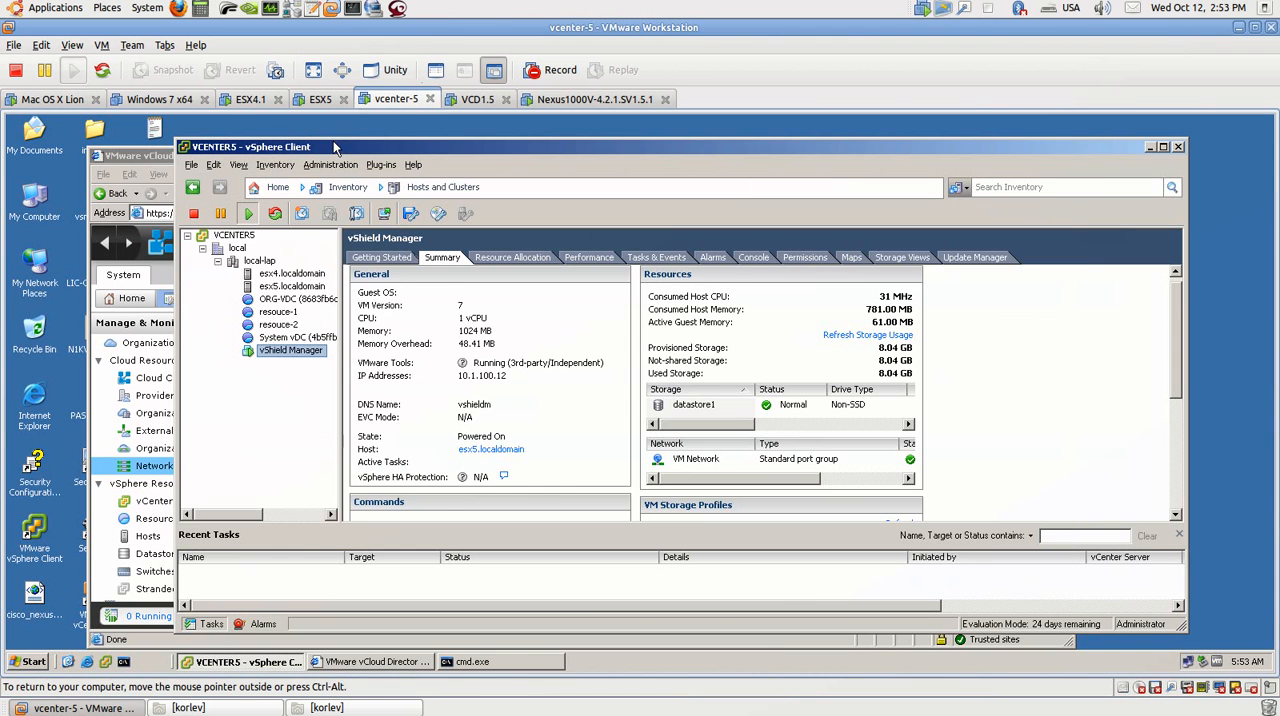
pyautogui.click(278, 187)
pyautogui.click(545, 250)
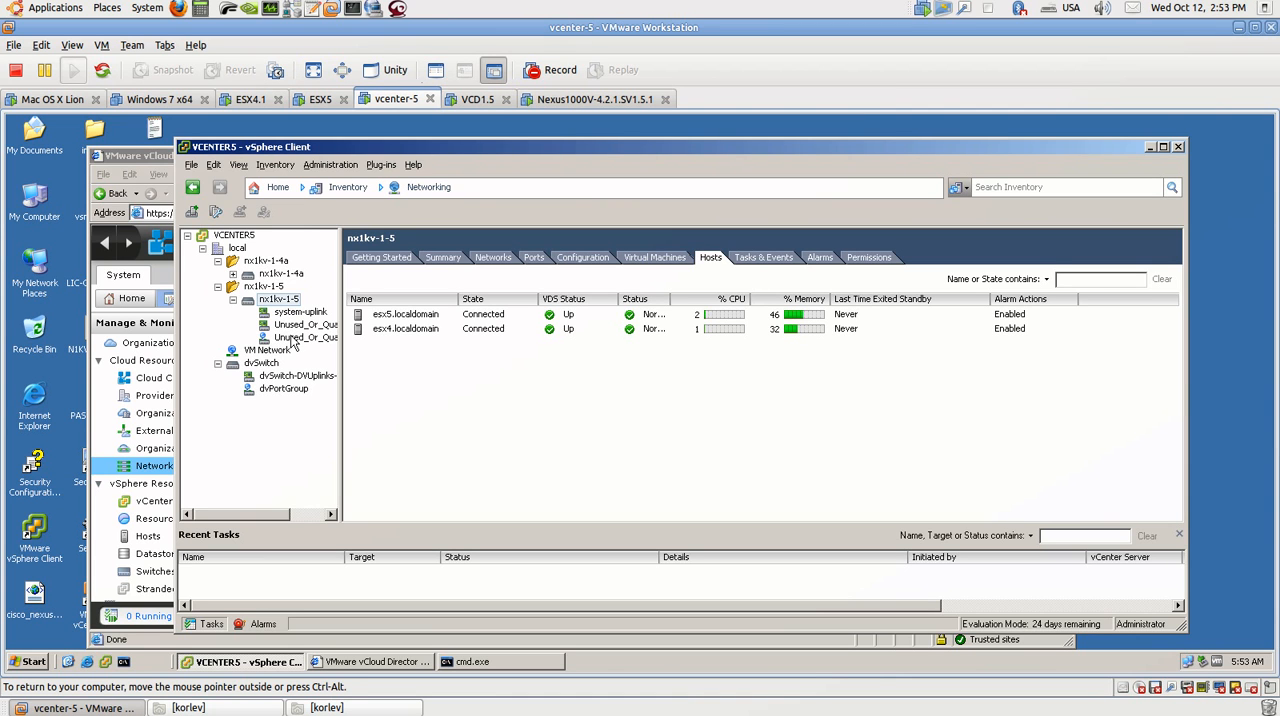
# Step: Return the vSphere Client to the Hosts and Clusters inventory and bring up the vCloud Director window
pyautogui.click(278, 188)
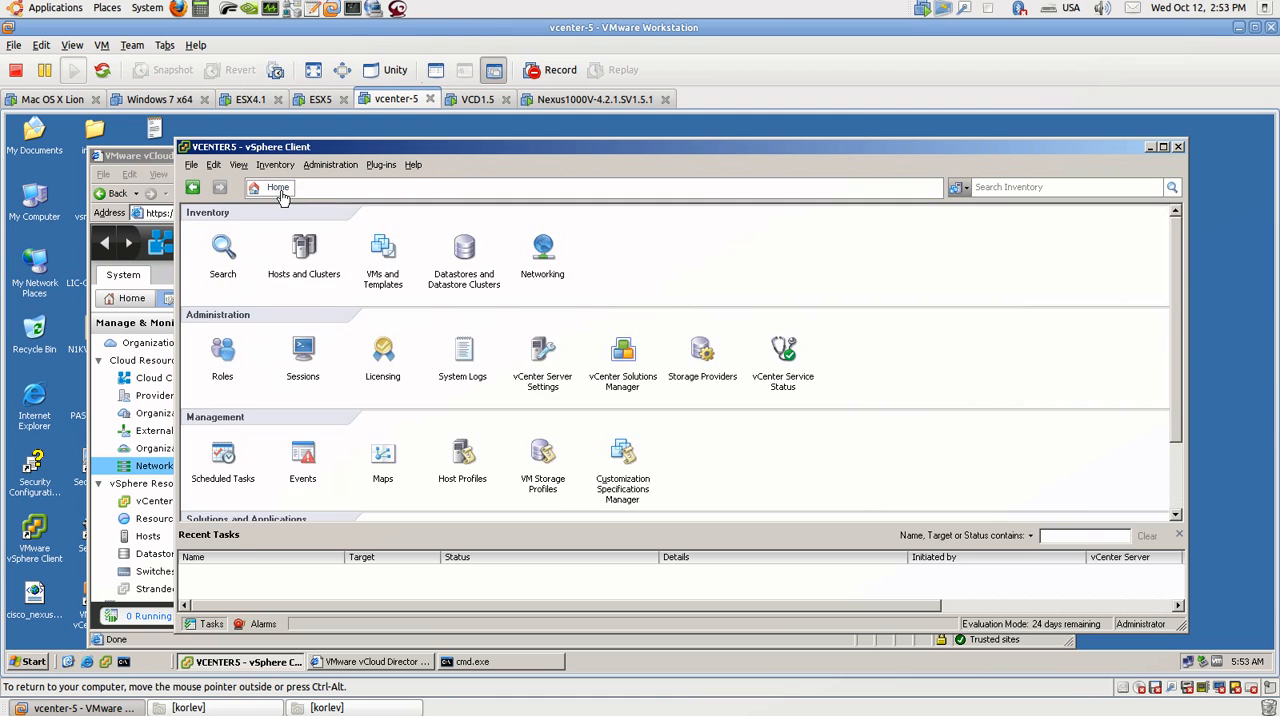
pyautogui.click(303, 250)
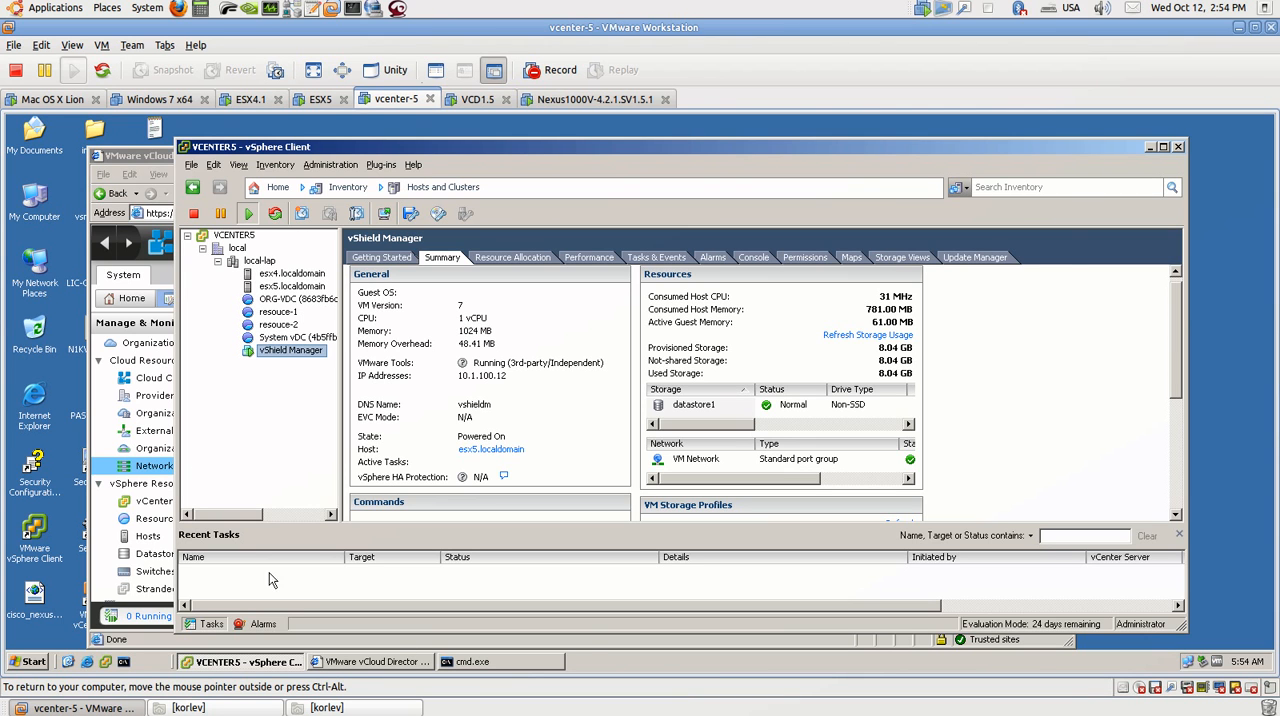
pyautogui.click(389, 665)
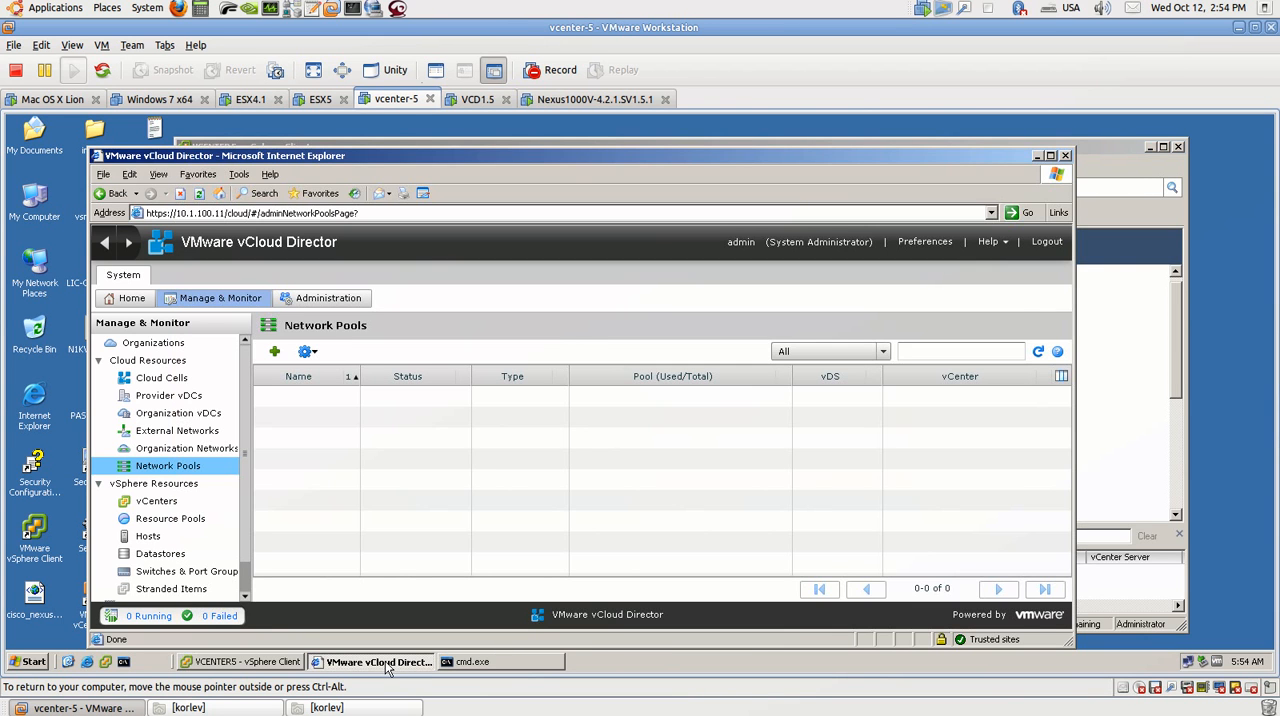